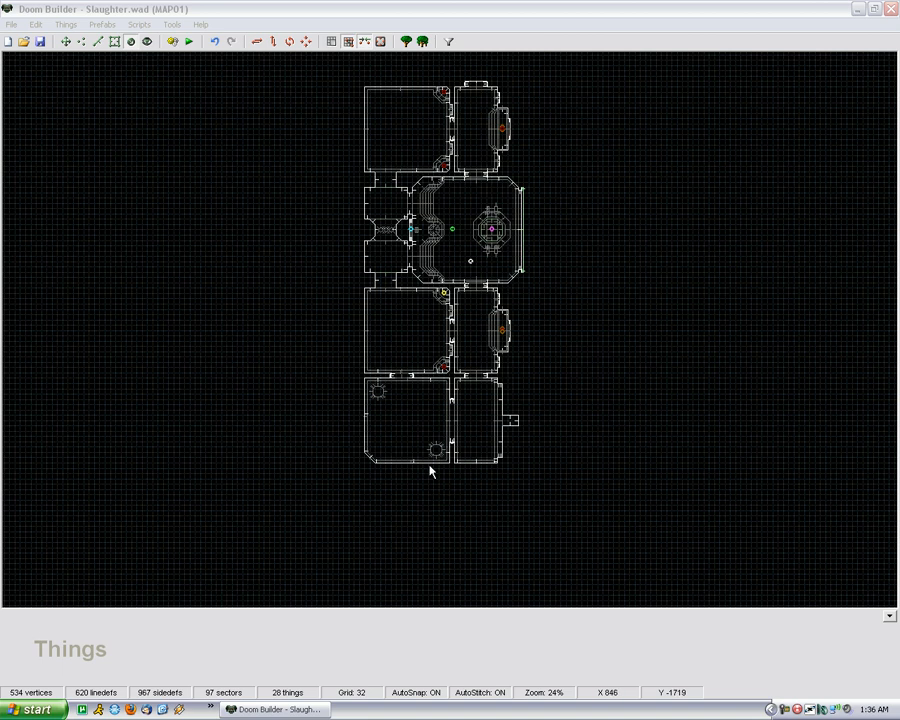
Examine the overall map layout, including the main hall and the rooms adjoining it
{"action": "scroll", "coordinate": [595, 305], "scroll_direction": "down", "scroll_amount": 2}
{"action": "scroll", "coordinate": [580, 291], "scroll_direction": "up", "scroll_amount": 2}
{"action": "scroll", "coordinate": [426, 265], "scroll_direction": "up", "scroll_amount": 8}
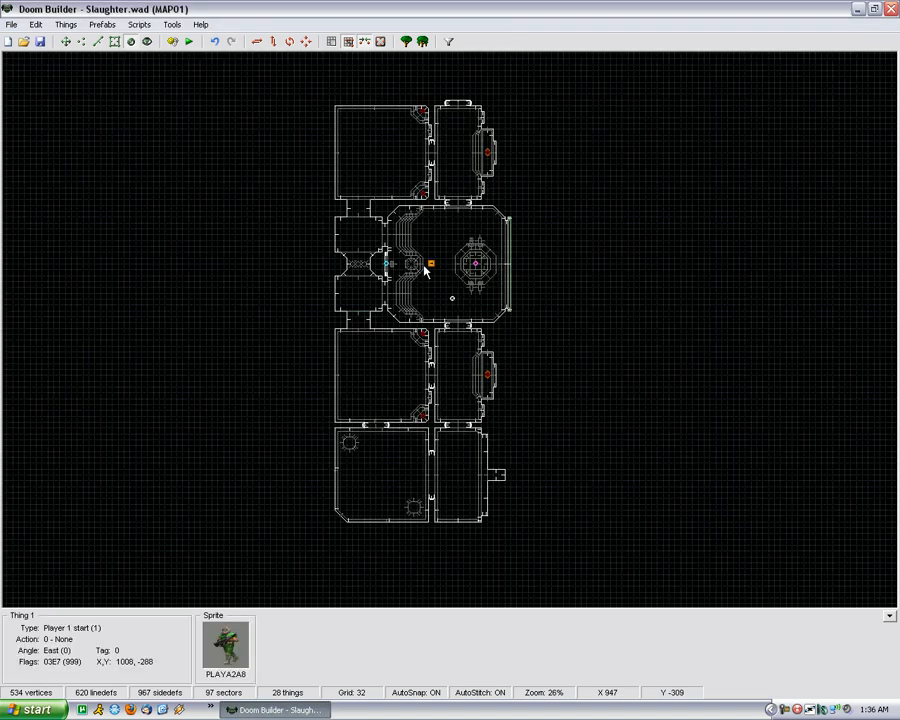
{"action": "scroll", "coordinate": [361, 384], "scroll_direction": "down", "scroll_amount": 2}
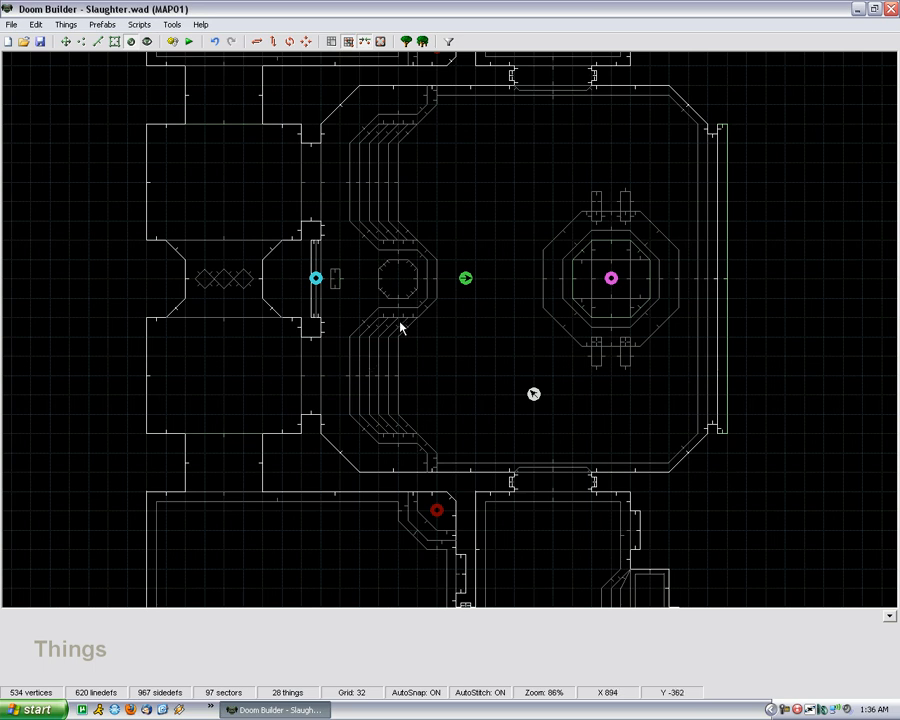
{"action": "scroll", "coordinate": [404, 300], "scroll_direction": "down", "scroll_amount": 4}
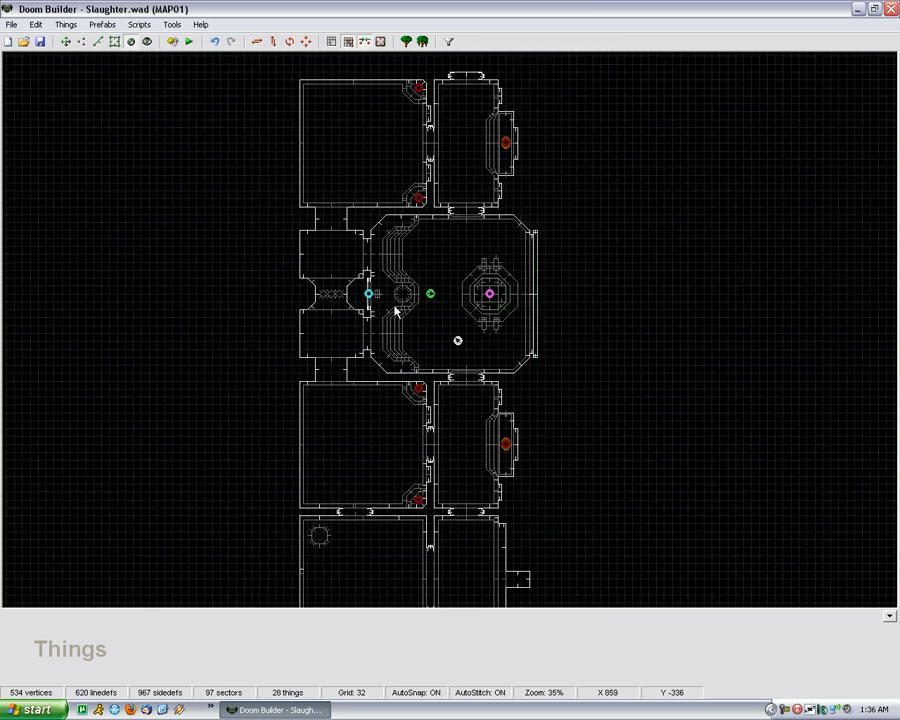
{"action": "scroll", "coordinate": [398, 308], "scroll_direction": "down", "scroll_amount": 2}
{"action": "scroll", "coordinate": [426, 370], "scroll_direction": "up", "scroll_amount": 3}
{"action": "scroll", "coordinate": [427, 369], "scroll_direction": "up", "scroll_amount": 4}
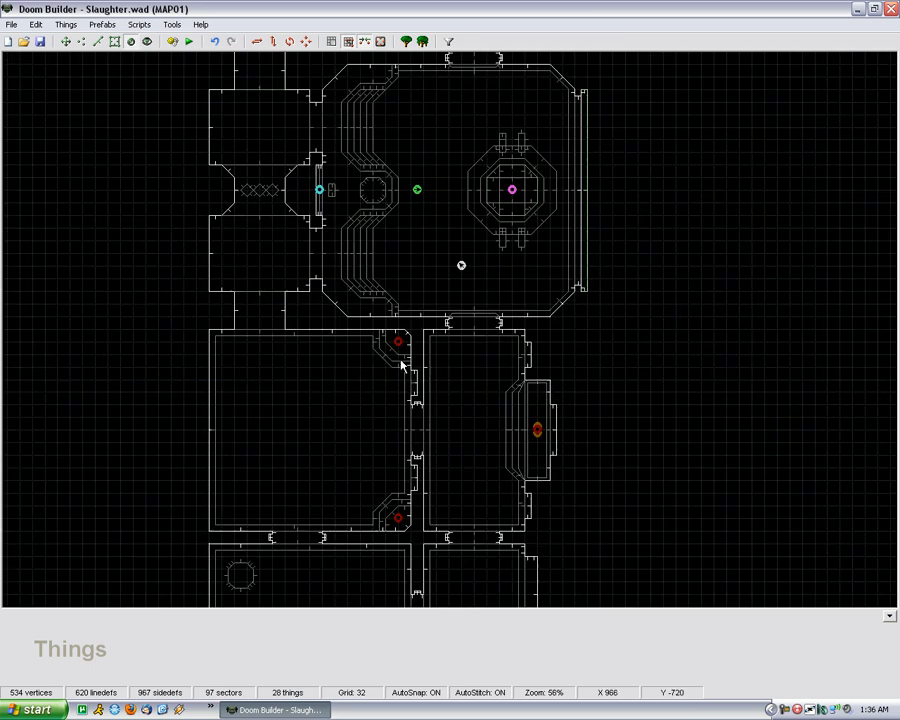
{"action": "scroll", "coordinate": [402, 373], "scroll_direction": "down", "scroll_amount": 3}
{"action": "scroll", "coordinate": [408, 390], "scroll_direction": "down", "scroll_amount": 4}
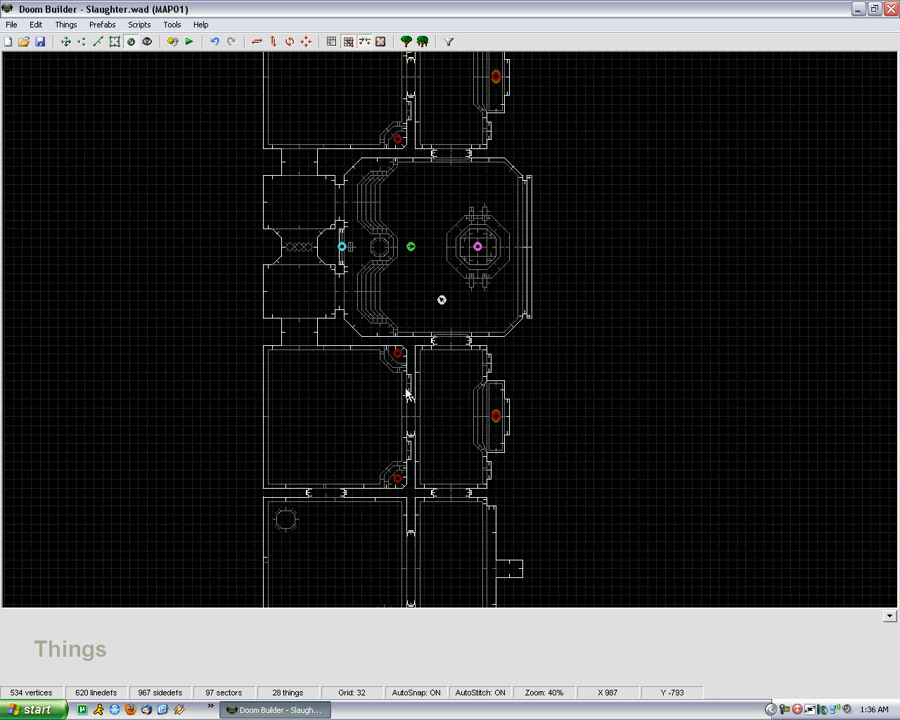
{"action": "scroll", "coordinate": [462, 140], "scroll_direction": "up", "scroll_amount": 3}
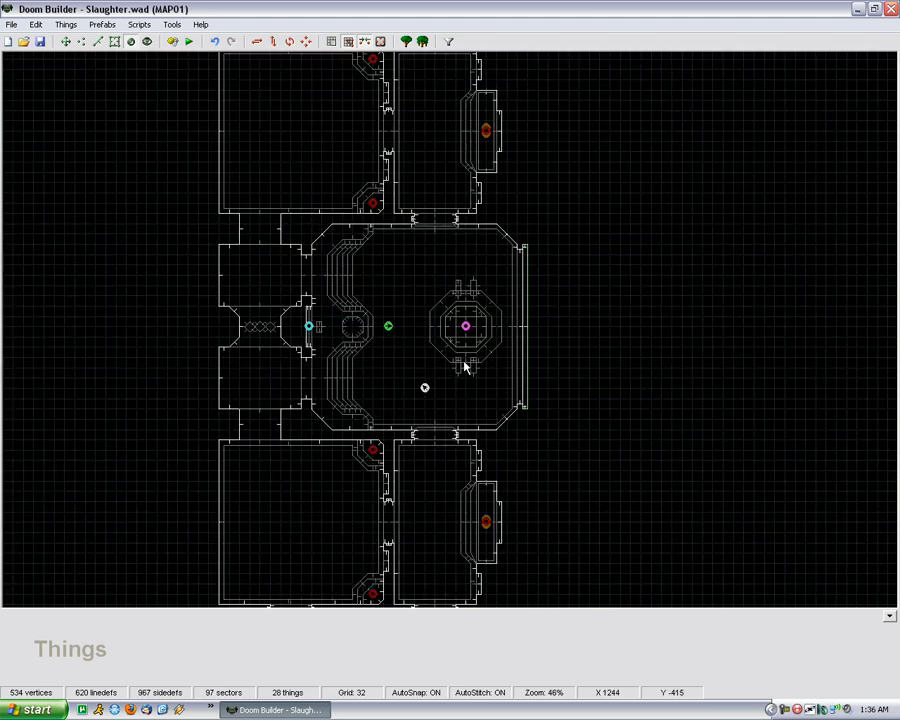
Examine the pickups placed in the northeast room's alcove and in the corner niches of the large side rooms
{"action": "scroll", "coordinate": [467, 378], "scroll_direction": "down", "scroll_amount": 1}
{"action": "scroll", "coordinate": [482, 178], "scroll_direction": "up", "scroll_amount": 4}
{"action": "scroll", "coordinate": [483, 180], "scroll_direction": "up", "scroll_amount": 3}
{"action": "scroll", "coordinate": [534, 158], "scroll_direction": "down", "scroll_amount": 1}
{"action": "scroll", "coordinate": [484, 180], "scroll_direction": "up", "scroll_amount": 2}
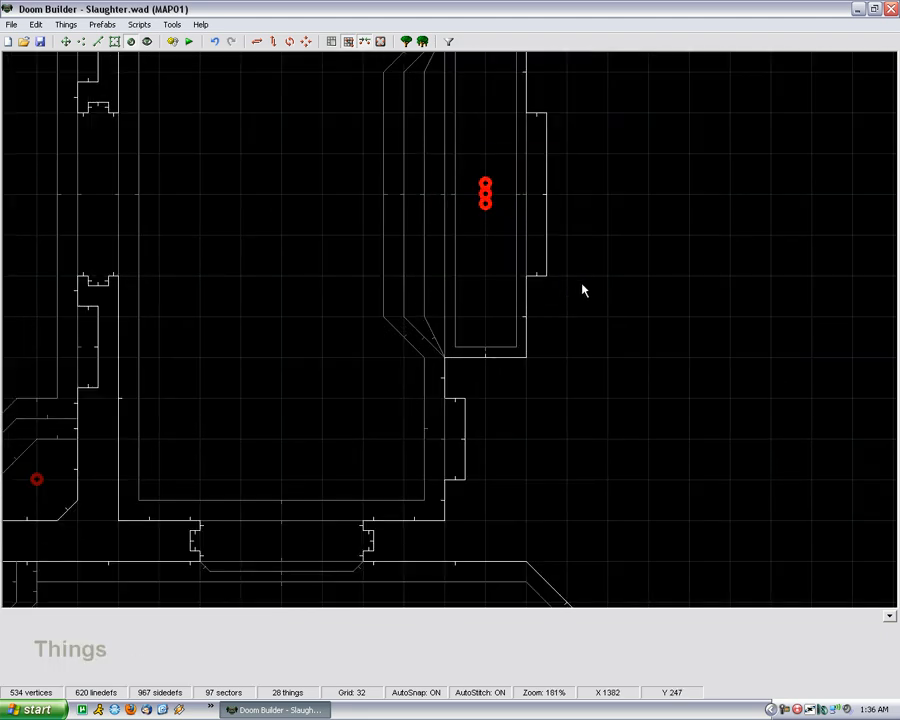
{"action": "scroll", "coordinate": [585, 251], "scroll_direction": "down", "scroll_amount": 6}
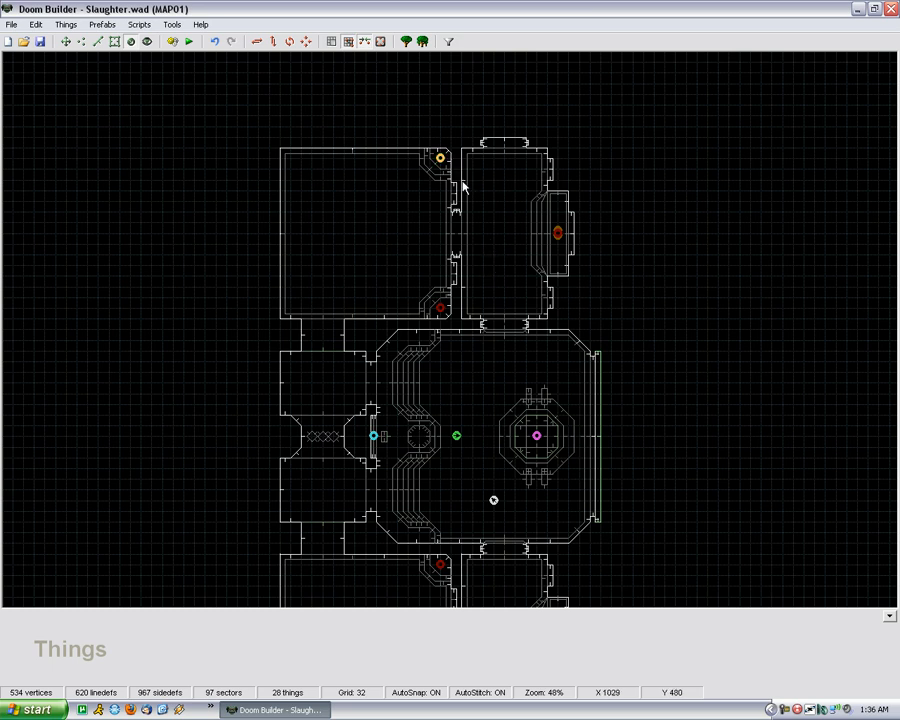
{"action": "scroll", "coordinate": [464, 185], "scroll_direction": "down", "scroll_amount": 3}
{"action": "scroll", "coordinate": [470, 340], "scroll_direction": "up", "scroll_amount": 4}
{"action": "scroll", "coordinate": [495, 318], "scroll_direction": "up", "scroll_amount": 2}
{"action": "scroll", "coordinate": [444, 303], "scroll_direction": "down", "scroll_amount": 4}
{"action": "left_click", "coordinate": [389, 390]}
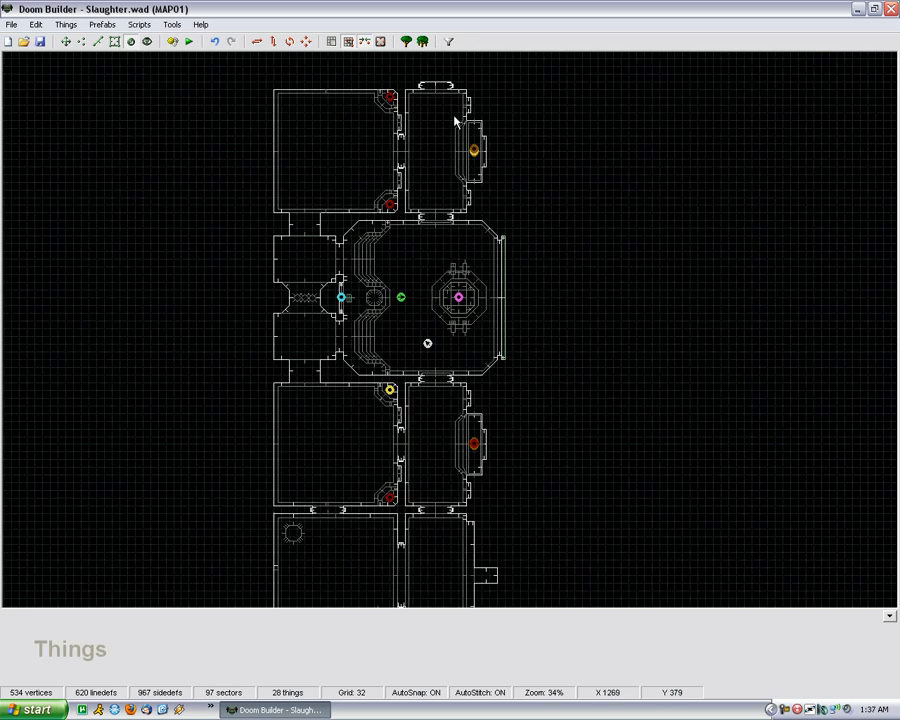
Move the northeast alcove's shotgun aside and inspect the type number of the Blue Particle Fountain beneath it
{"action": "scroll", "coordinate": [466, 148], "scroll_direction": "up", "scroll_amount": 6}
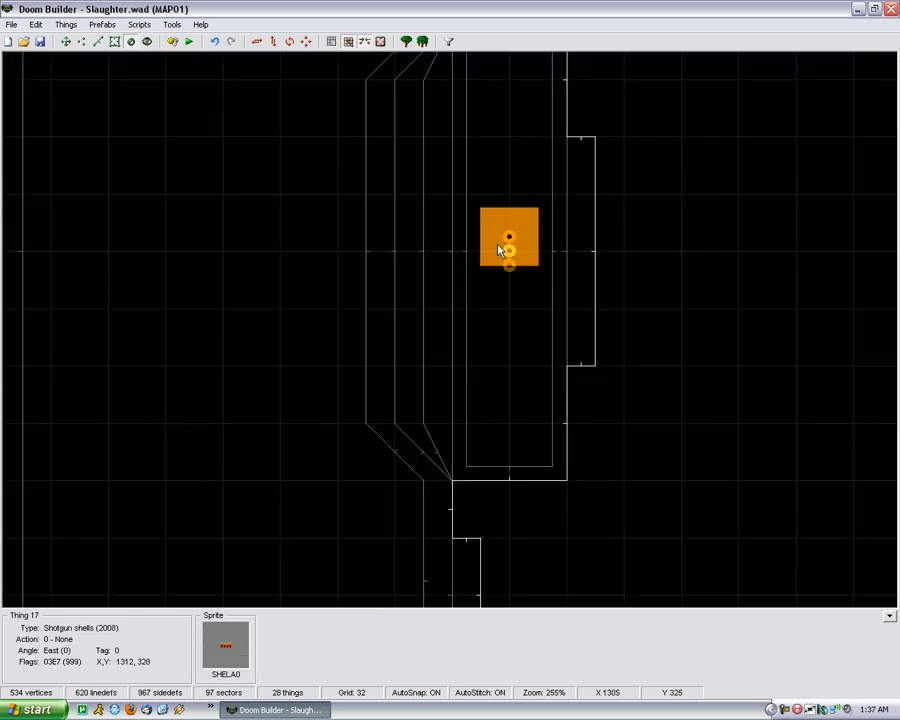
{"action": "left_click_drag", "start_coordinate": [510, 251], "coordinate": [337, 251]}
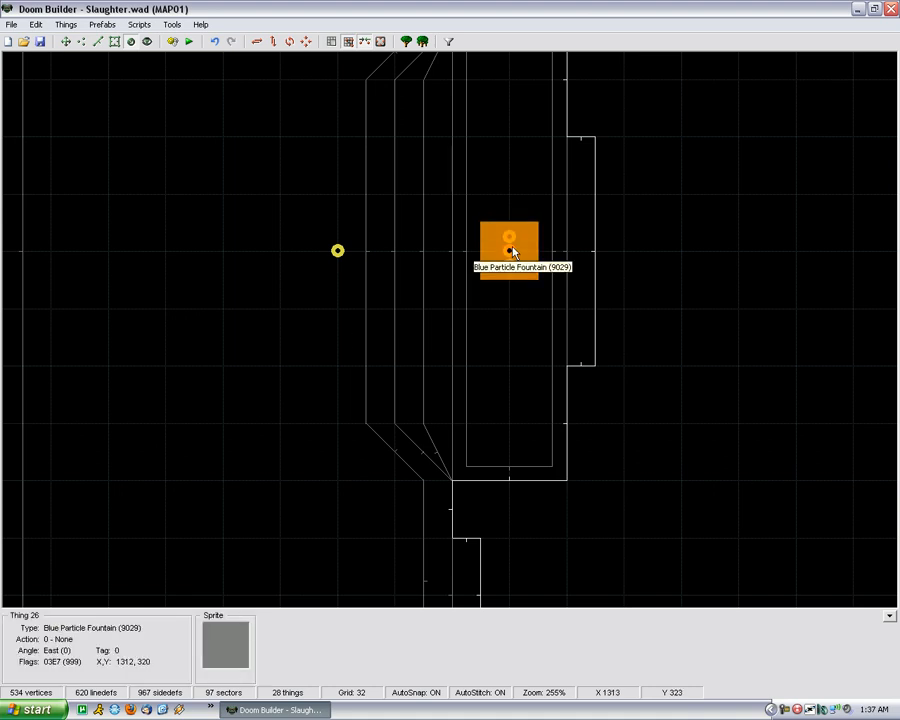
{"action": "right_click", "coordinate": [511, 252]}
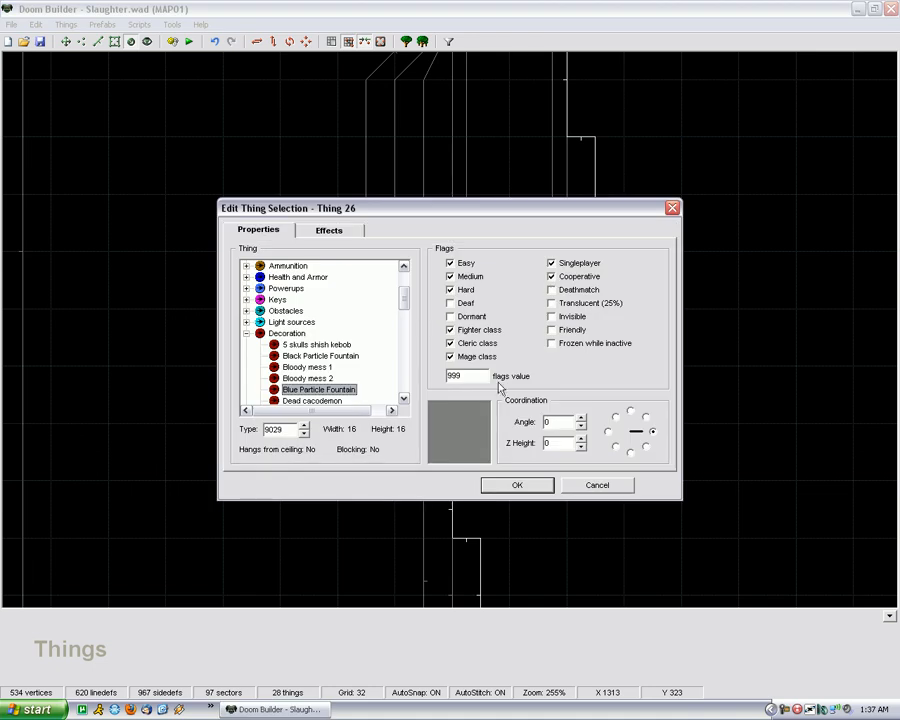
{"action": "double_click", "coordinate": [290, 429]}
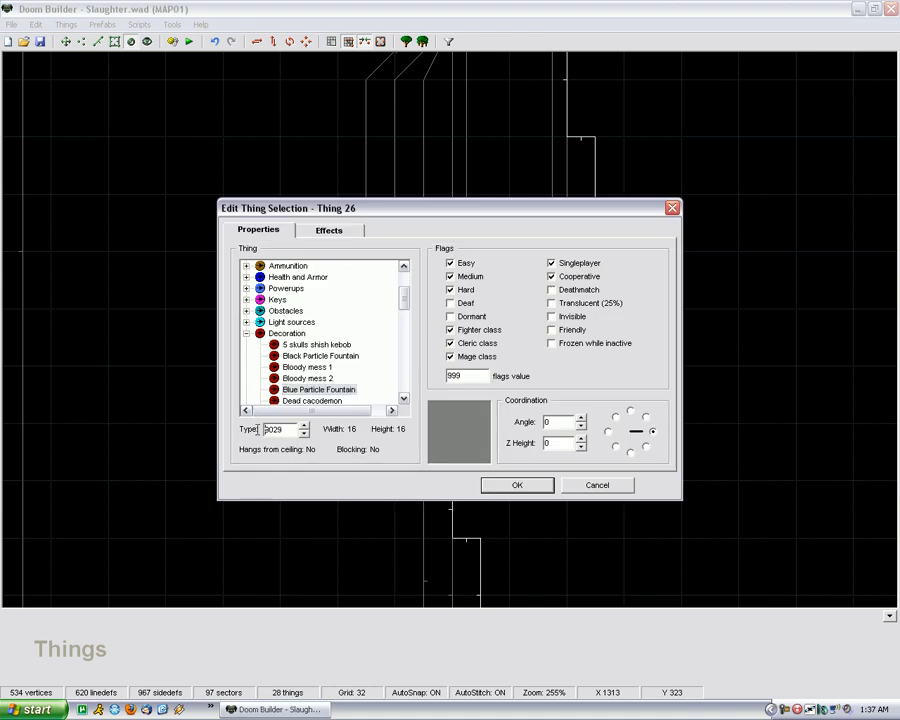
{"action": "left_click", "coordinate": [512, 484]}
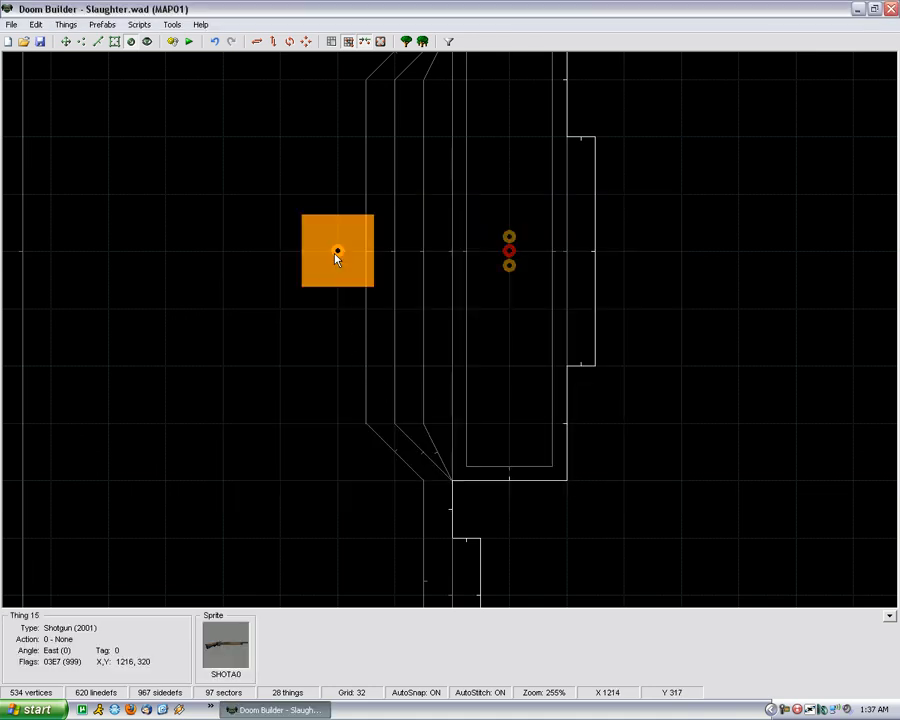
{"action": "scroll", "coordinate": [472, 266], "scroll_direction": "down", "scroll_amount": 6}
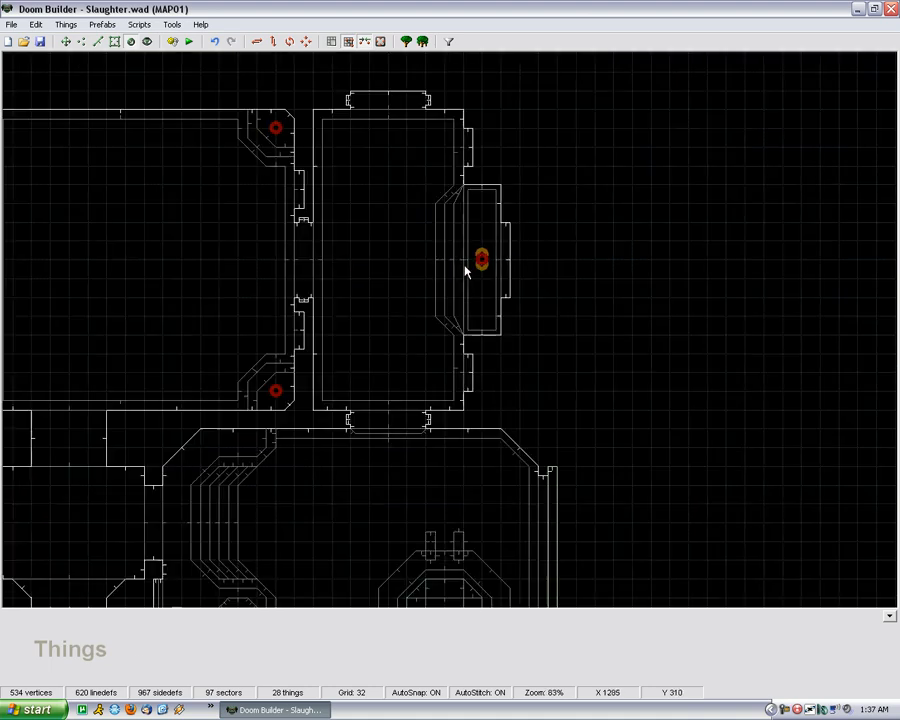
Inspect the properties of the blue keycard at the centre of the main hall's octagonal platform
{"action": "scroll", "coordinate": [423, 289], "scroll_direction": "down", "scroll_amount": 2}
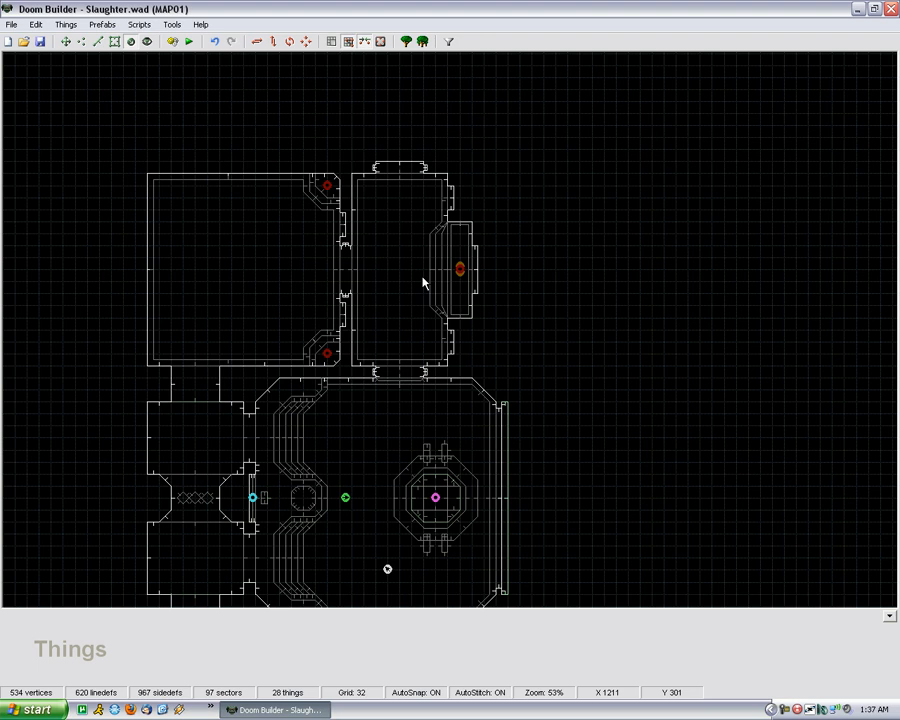
{"action": "scroll", "coordinate": [426, 270], "scroll_direction": "down", "scroll_amount": 2}
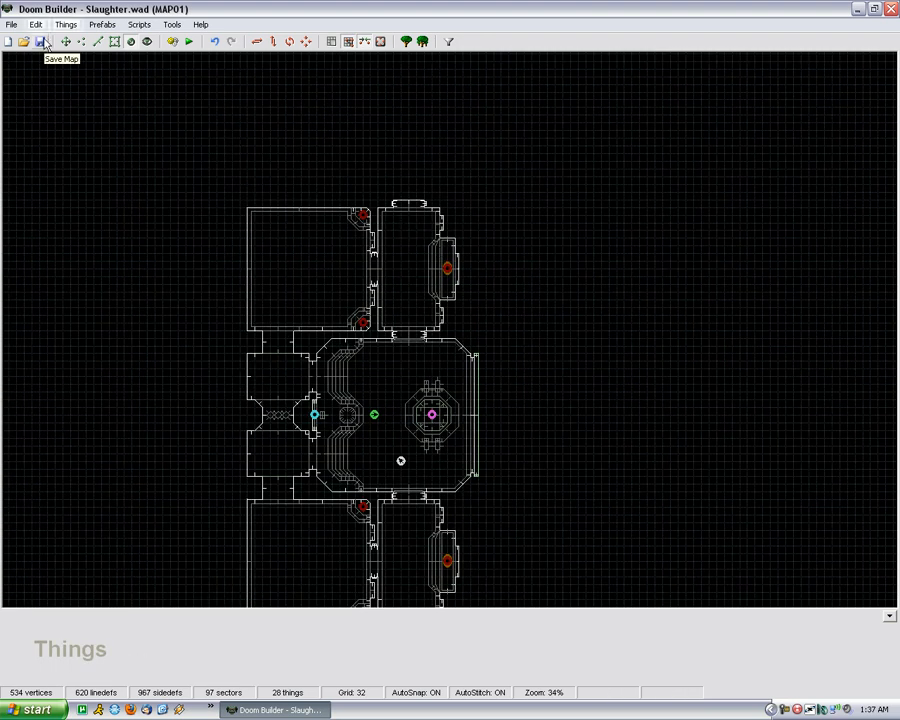
{"action": "scroll", "coordinate": [277, 233], "scroll_direction": "down", "scroll_amount": 1}
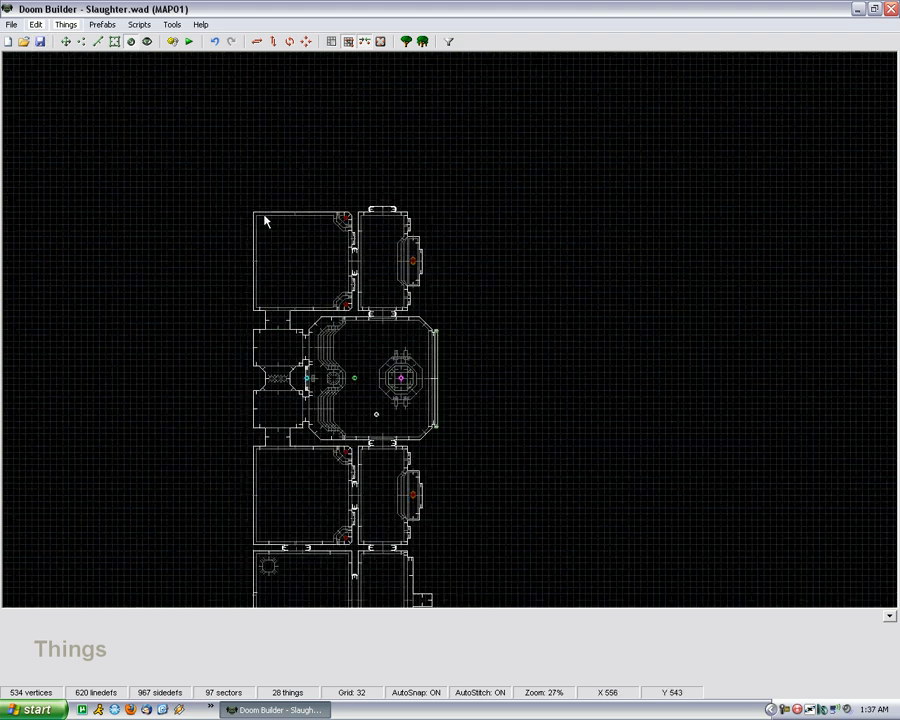
{"action": "scroll", "coordinate": [377, 384], "scroll_direction": "up", "scroll_amount": 8}
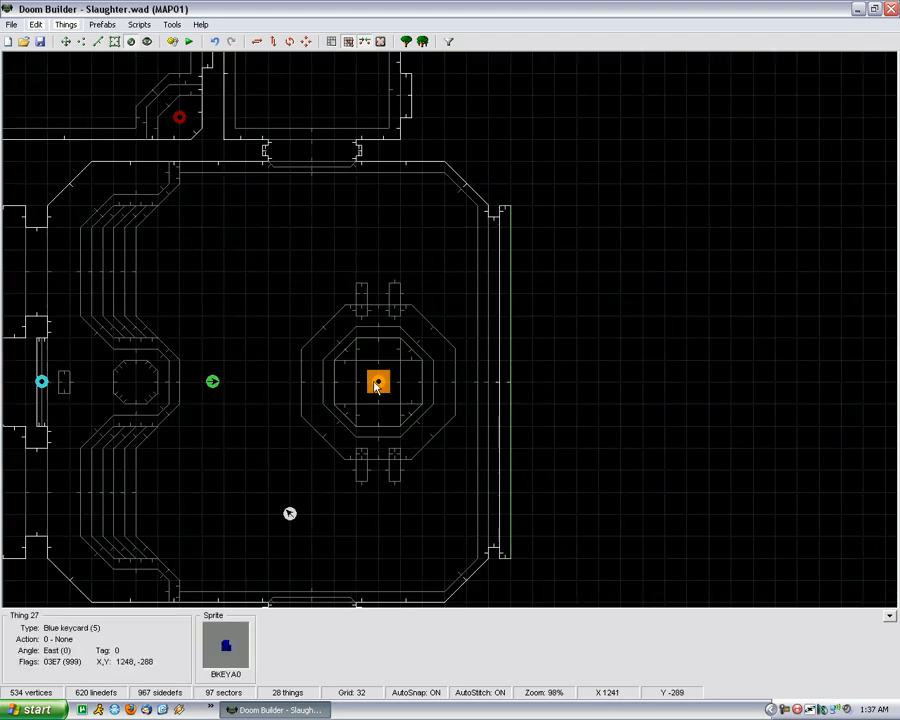
{"action": "right_click", "coordinate": [377, 384]}
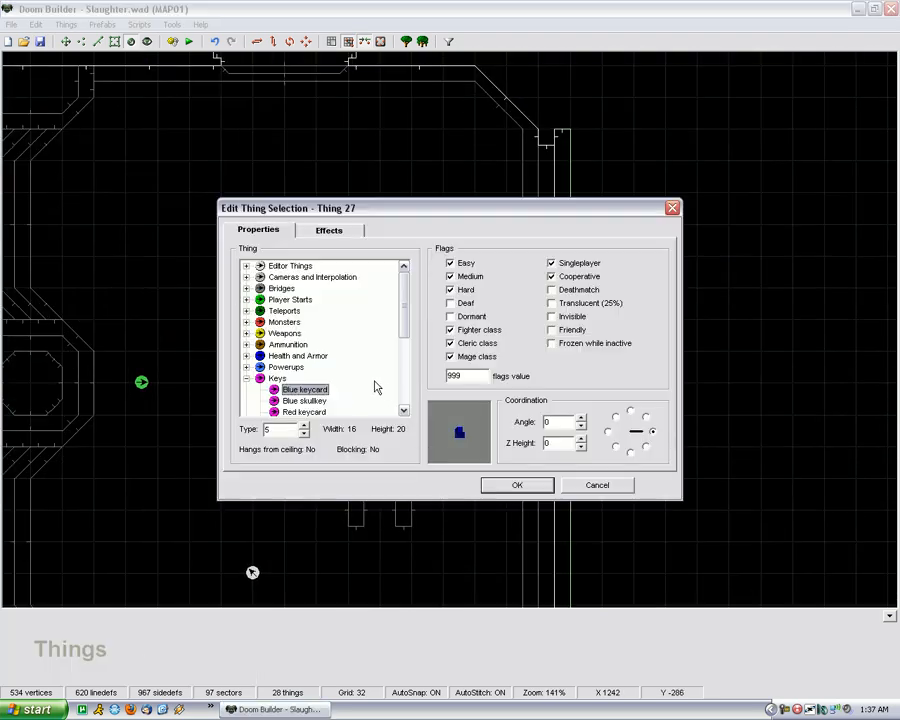
{"action": "left_click", "coordinate": [589, 486]}
Enter 3D mode in the main hall and turn on gravity and the display of things
{"action": "scroll", "coordinate": [331, 367], "scroll_direction": "down", "scroll_amount": 4}
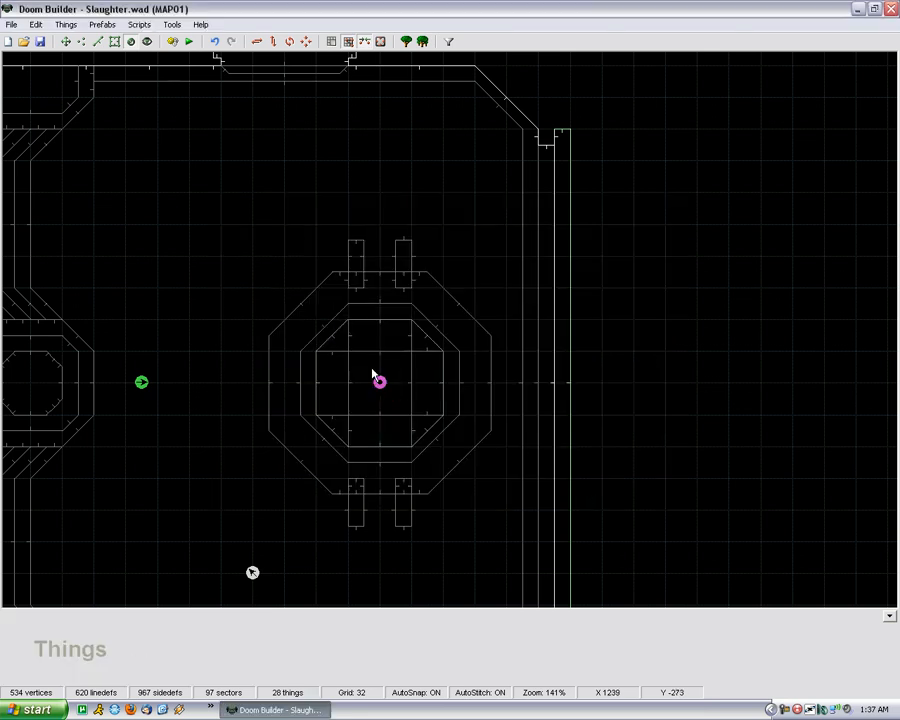
{"action": "scroll", "coordinate": [328, 367], "scroll_direction": "down", "scroll_amount": 4}
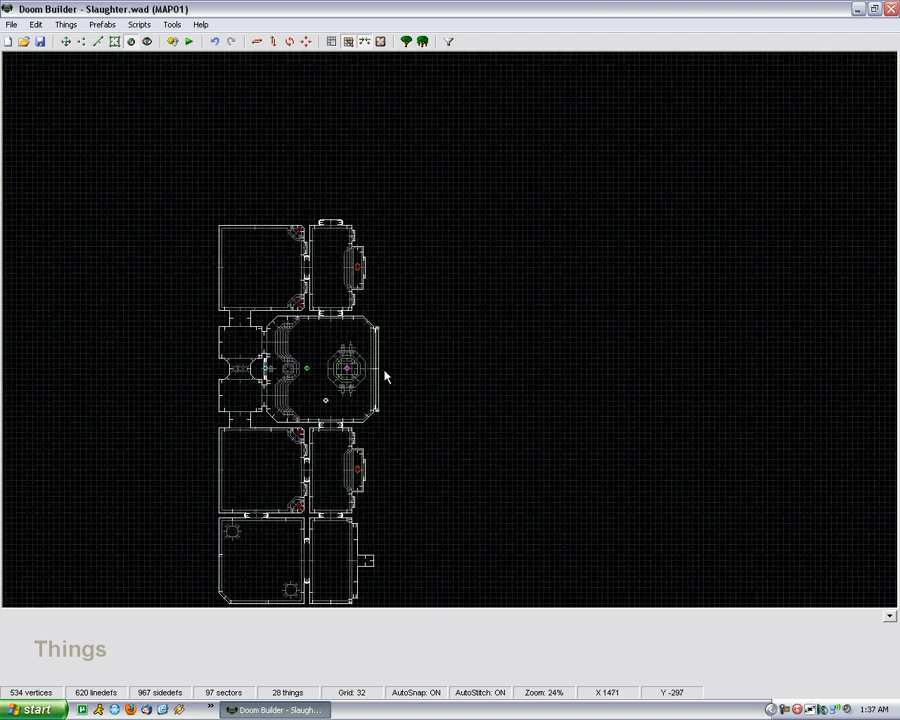
{"action": "scroll", "coordinate": [290, 438], "scroll_direction": "up", "scroll_amount": 6}
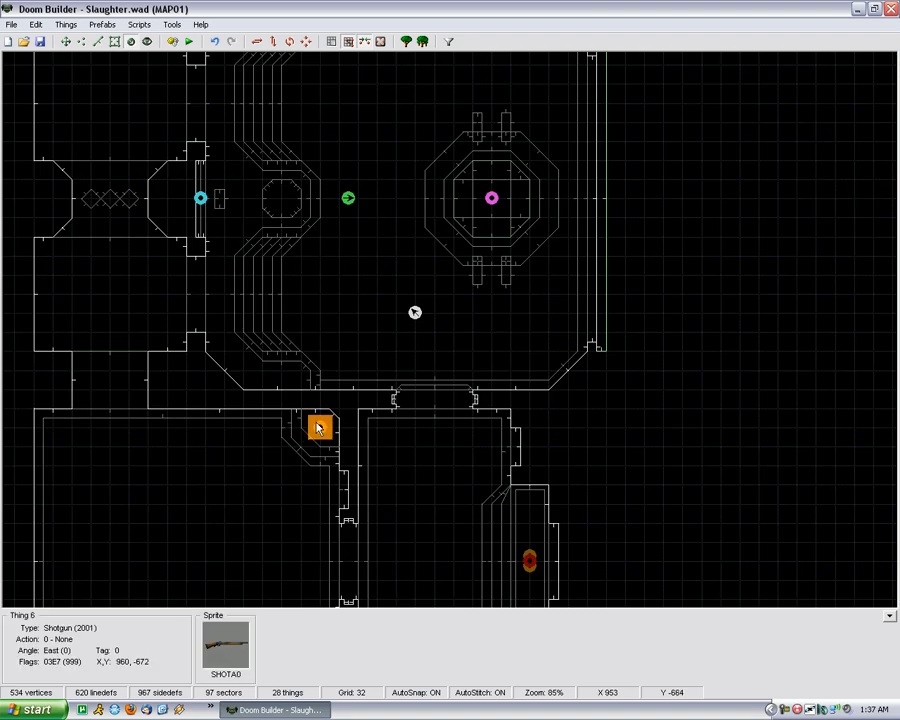
{"action": "scroll", "coordinate": [318, 420], "scroll_direction": "down", "scroll_amount": 4}
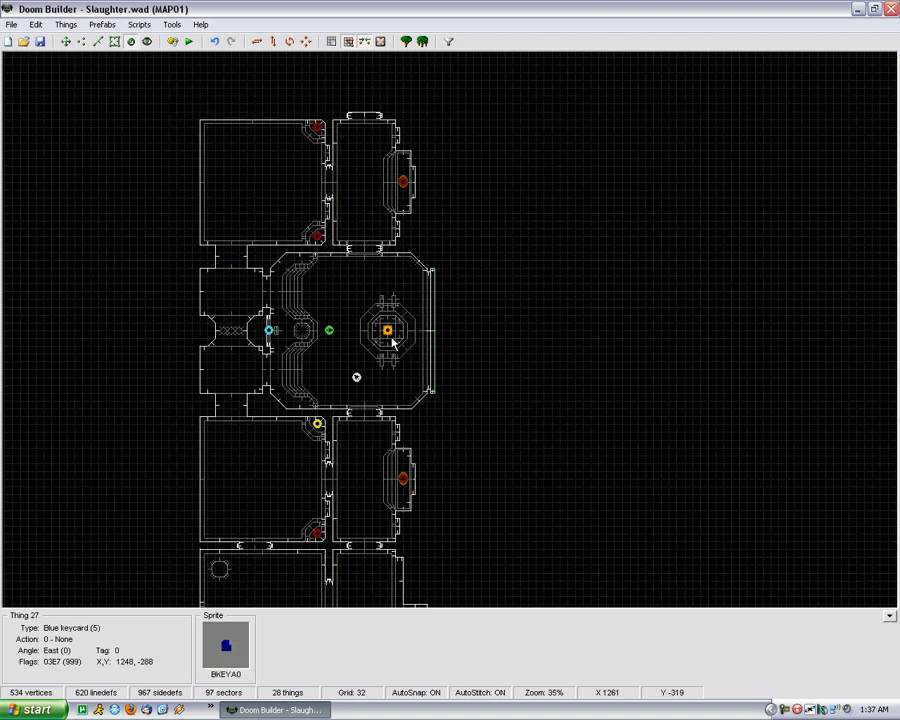
{"action": "key", "text": "w"}
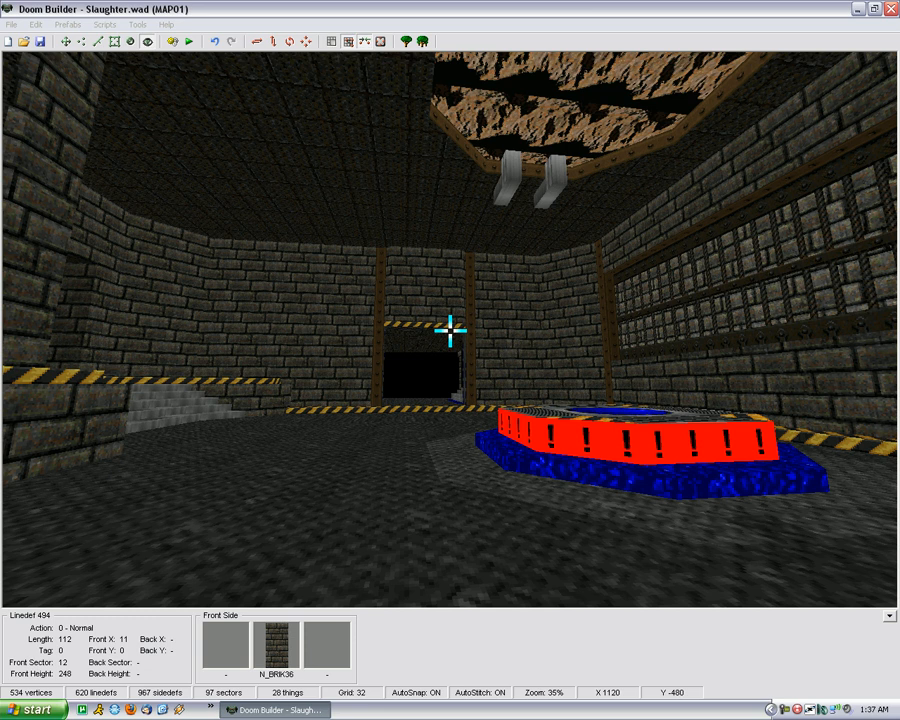
{"action": "key", "text": "g"}
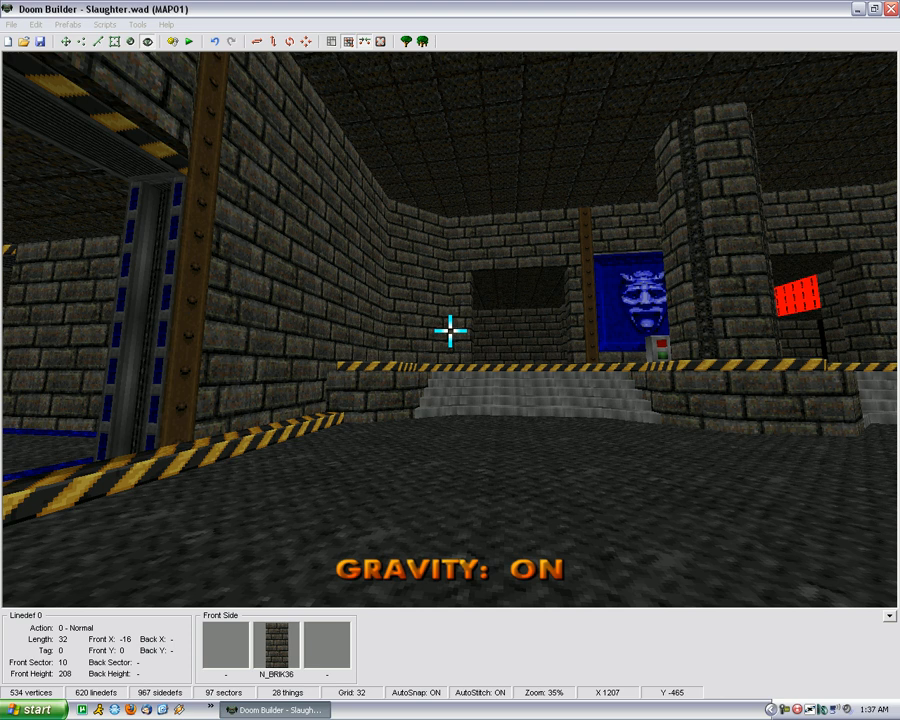
{"action": "key", "text": "t"}
Walk past the keycard platform into the northern rooms and examine the shotgun displays in the alcove and corner niches
{"action": "key", "text": "a"}
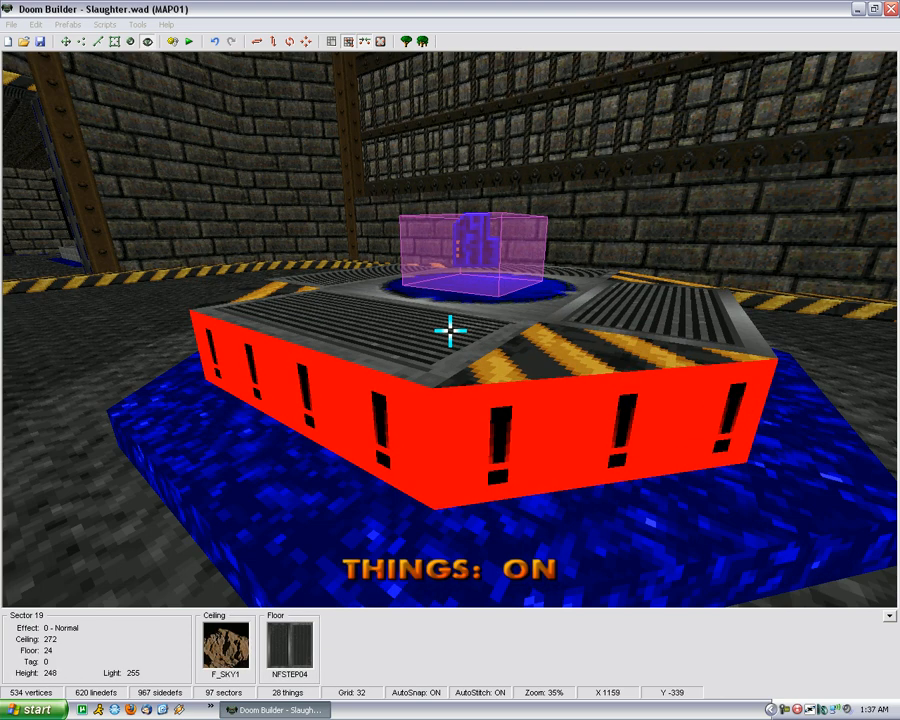
{"action": "key", "text": "e"}
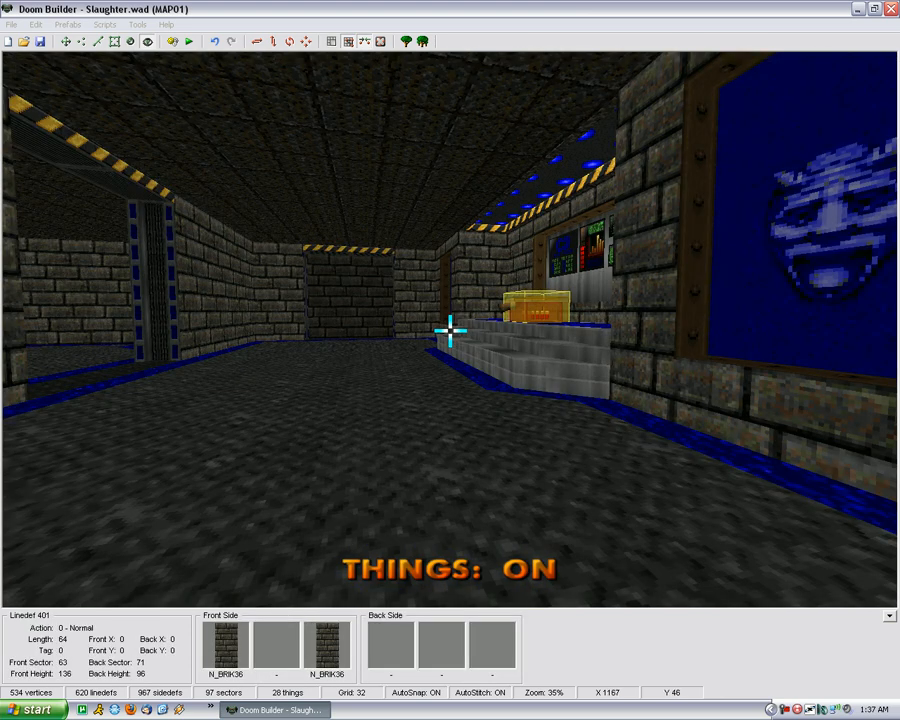
{"action": "key", "text": "w"}
{"action": "key", "text": "w"}
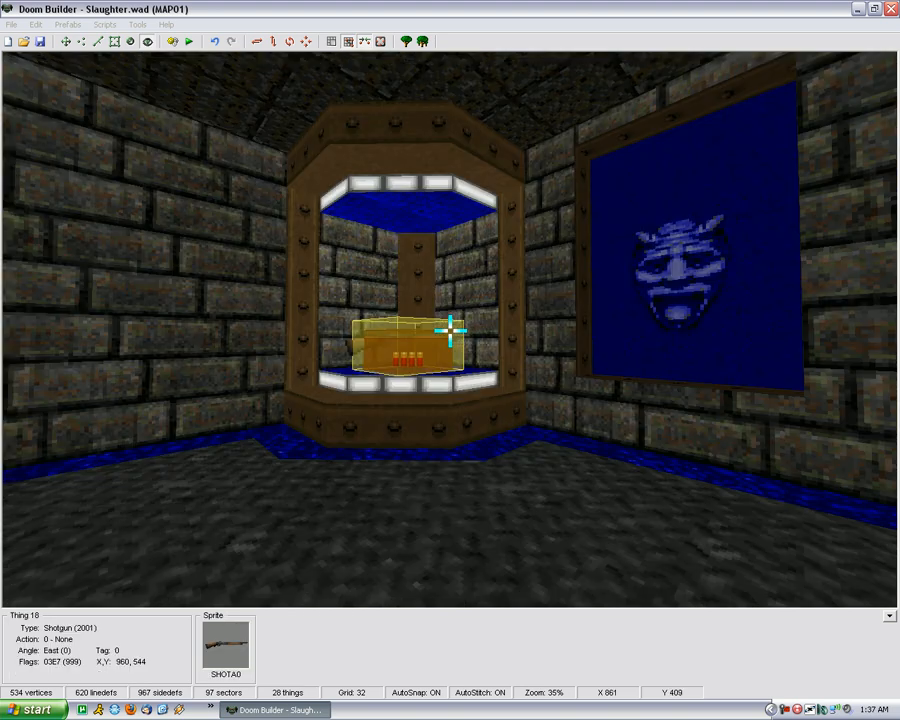
{"action": "key", "text": "w"}
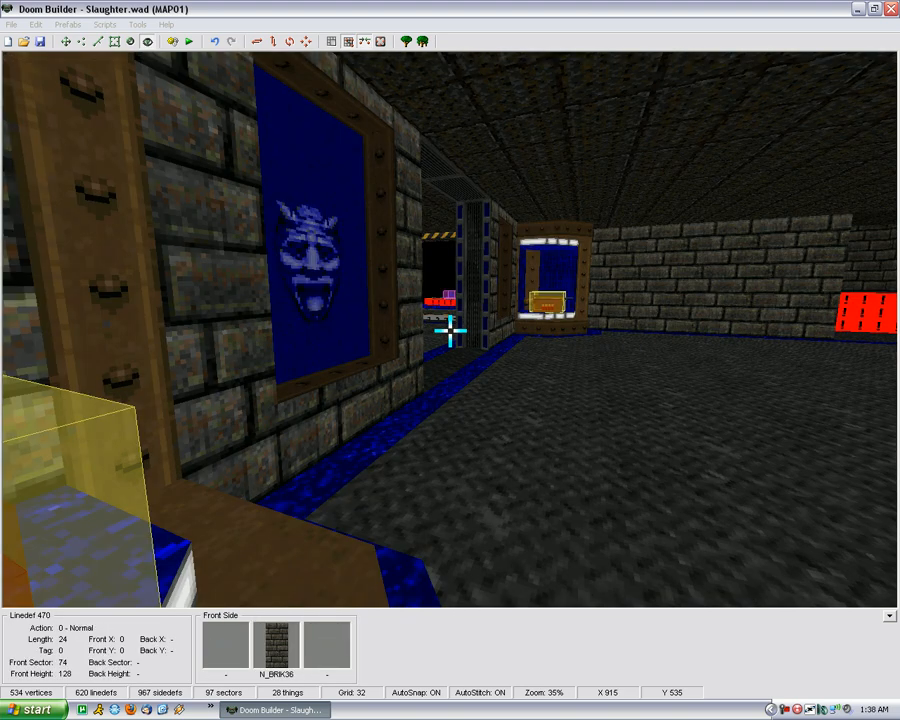
{"action": "key", "text": "w"}
{"action": "key", "text": "s"}
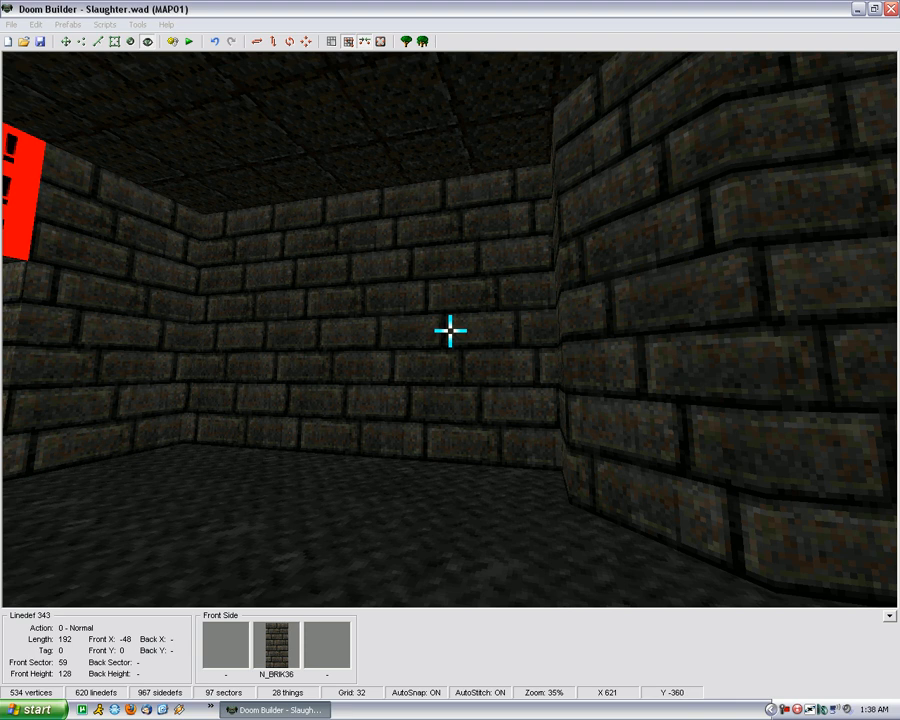
Walk through the dark area west of the main hall and examine its brick pillars and diamond-shaped ceiling details
{"action": "key", "text": "e"}
{"action": "key", "text": "d"}
{"action": "key", "text": "e"}
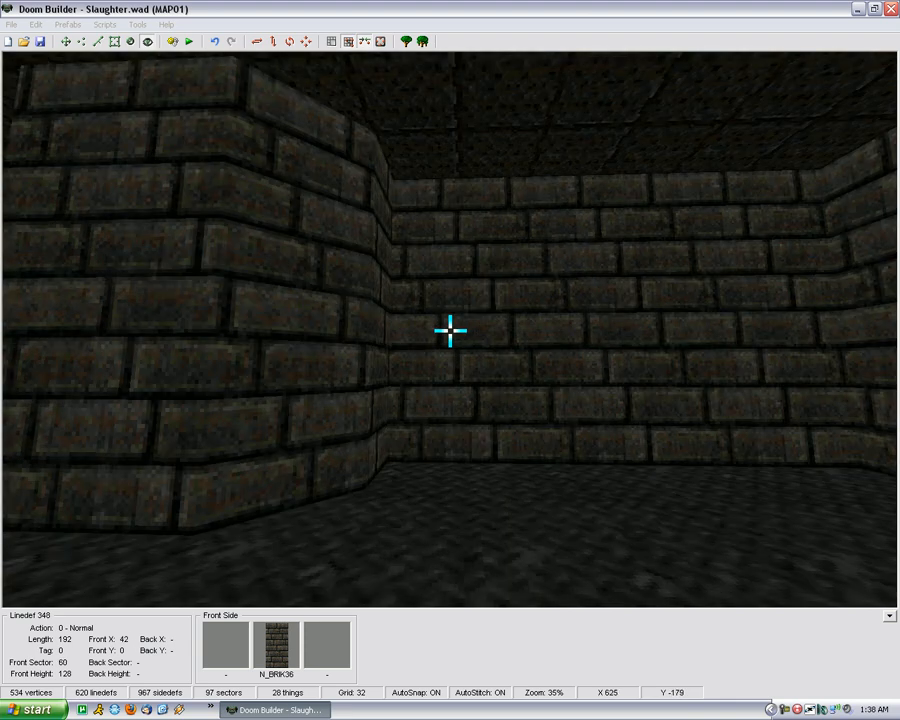
{"action": "key", "text": "d"}
{"action": "key", "text": "d"}
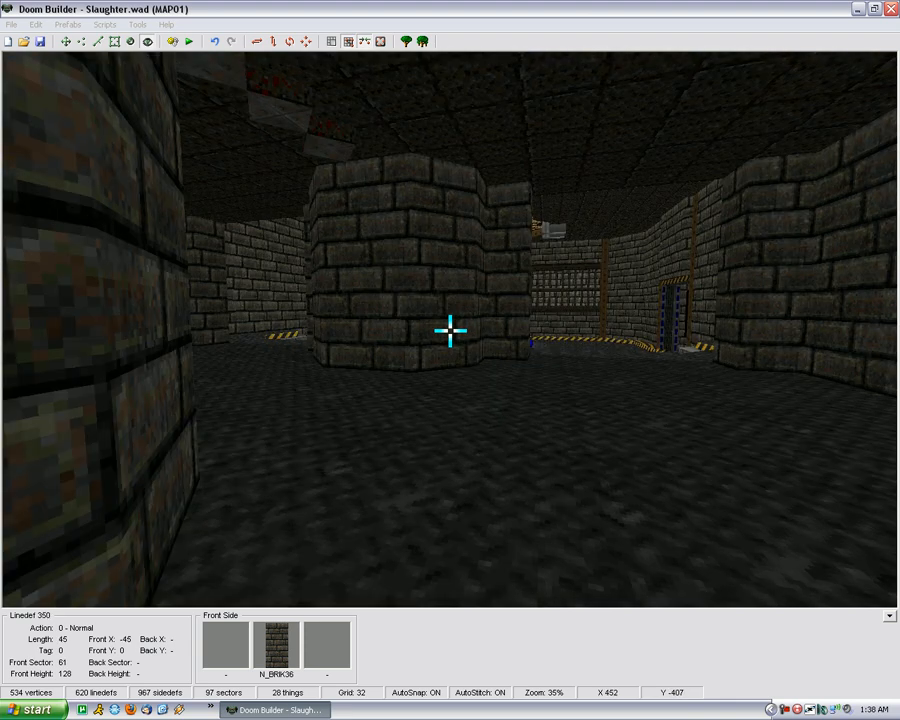
{"action": "key", "text": "e"}
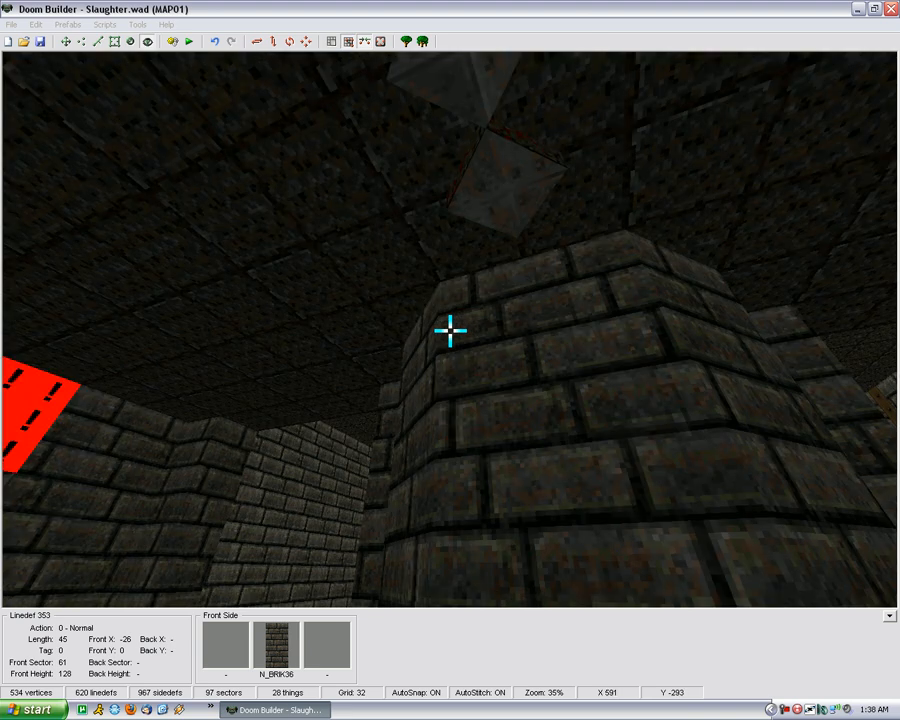
{"action": "key", "text": "w"}
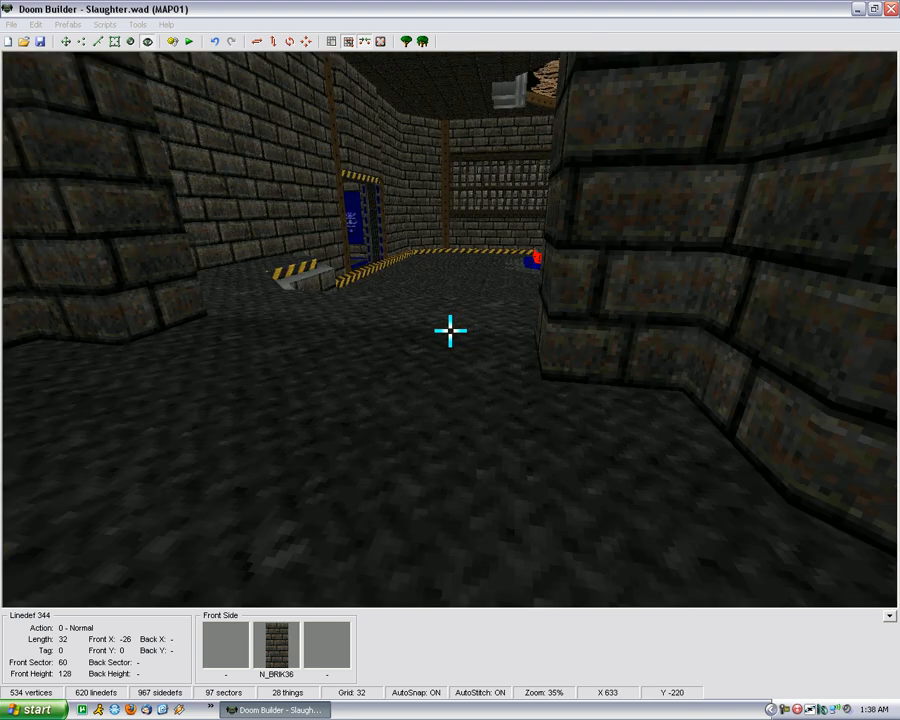
Walk back into the main hall, look over the keycard platform and its surroundings, and leave 3D mode
{"action": "key", "text": "w"}
{"action": "key", "text": "w"}
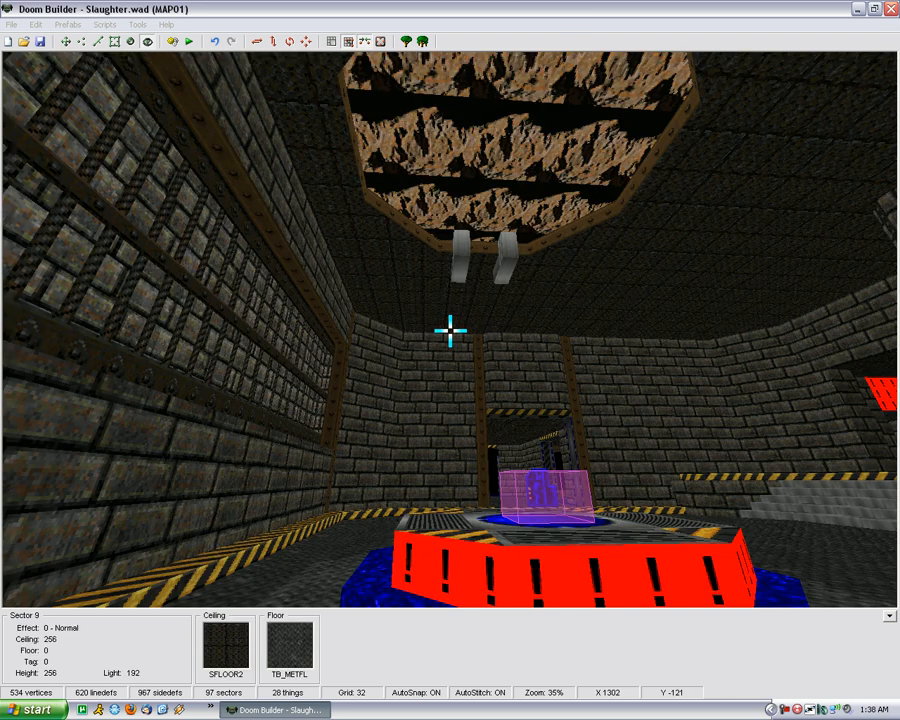
{"action": "mouse_move", "coordinate": [450, 330]}
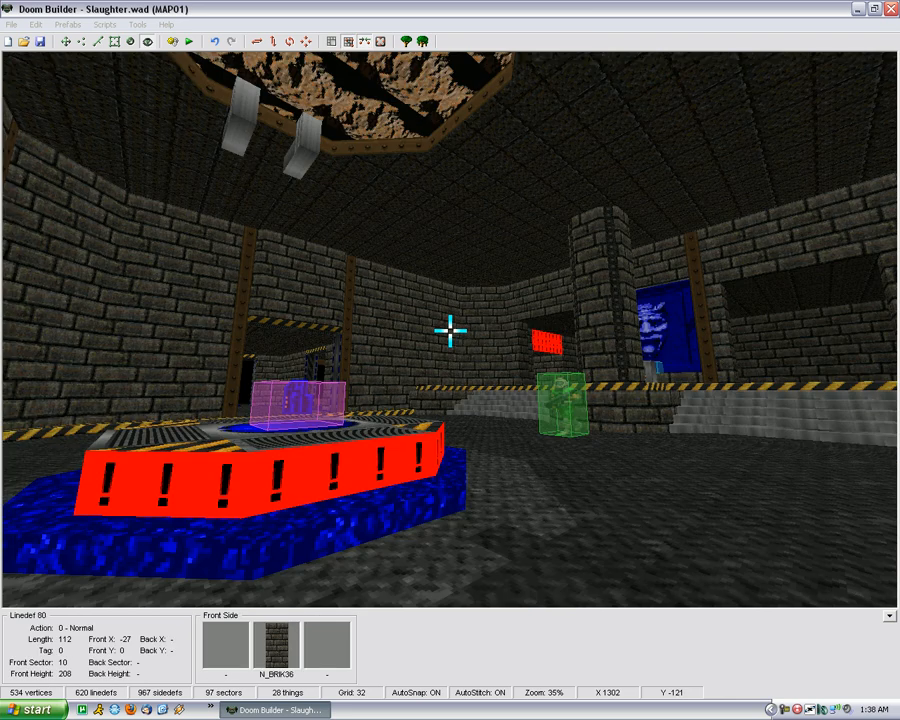
{"action": "key", "text": "Escape"}
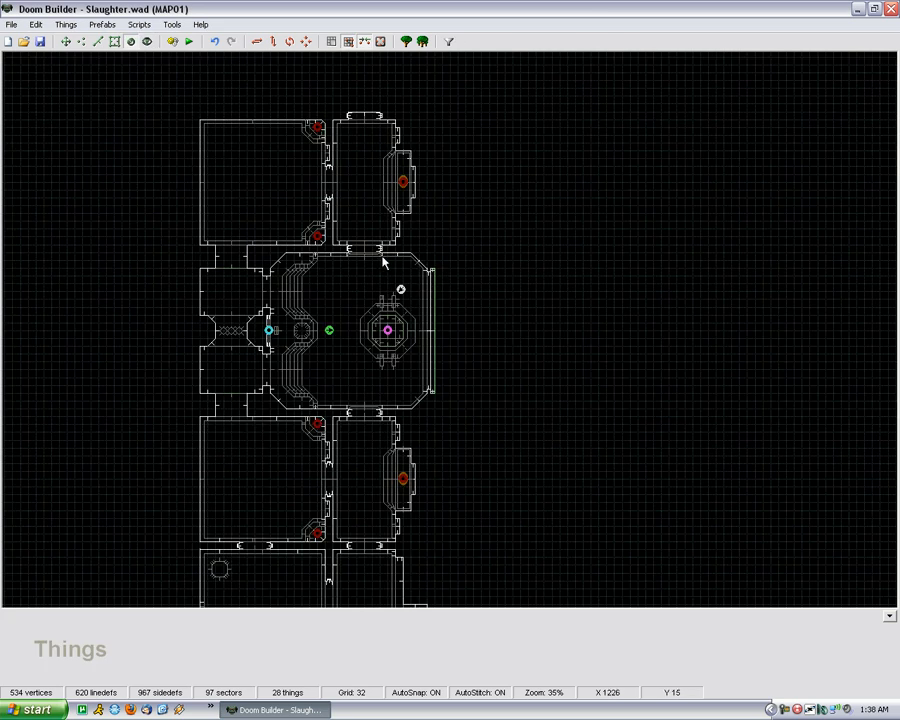
Look over the MAP01 layout in the 2D view and launch a test run of the map in ZDoom
{"action": "scroll", "coordinate": [380, 225], "scroll_direction": "down", "scroll_amount": 1}
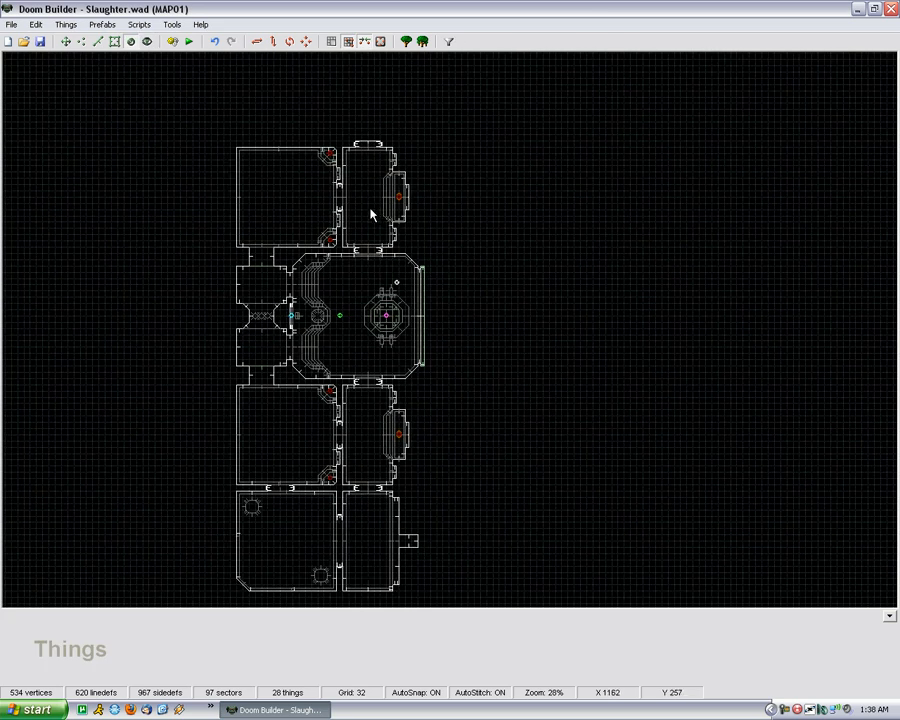
{"action": "scroll", "coordinate": [310, 250], "scroll_direction": "up", "scroll_amount": 3}
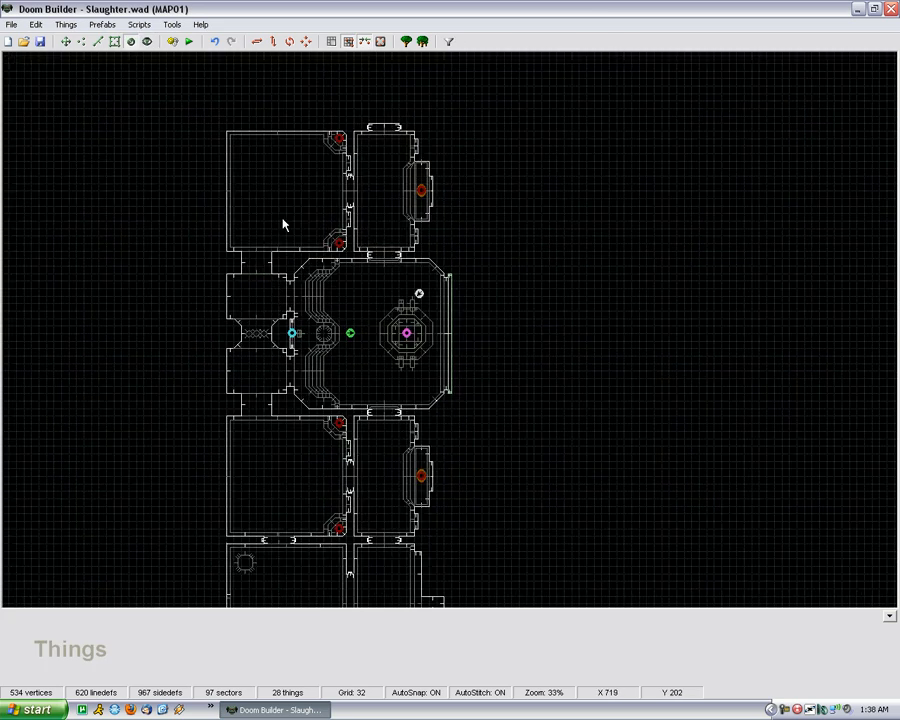
{"action": "scroll", "coordinate": [317, 283], "scroll_direction": "down", "scroll_amount": 2}
{"action": "scroll", "coordinate": [380, 349], "scroll_direction": "down", "scroll_amount": 1}
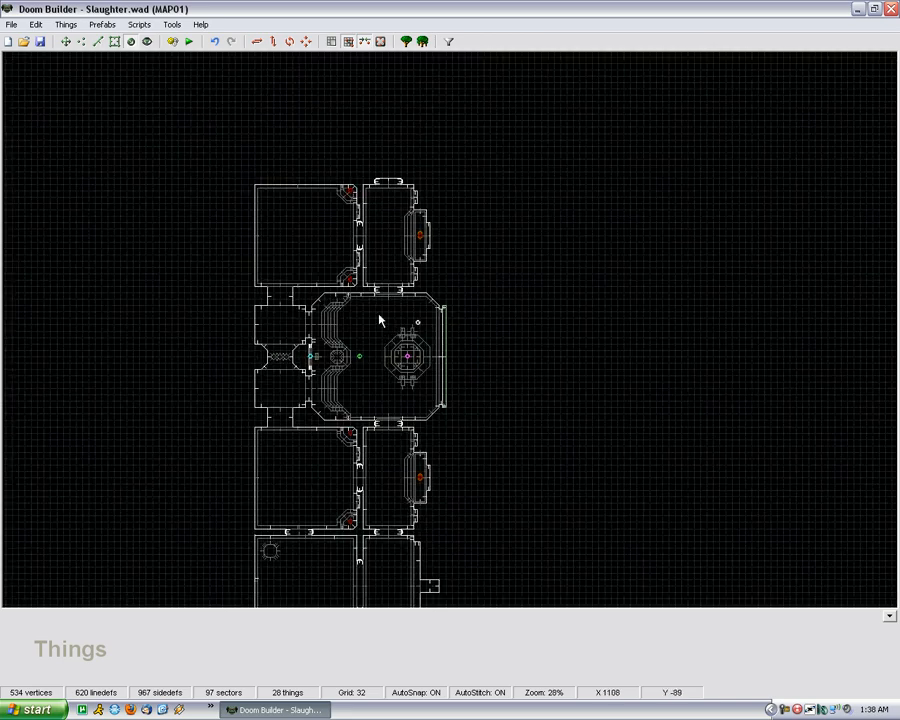
{"action": "left_click", "coordinate": [188, 41]}
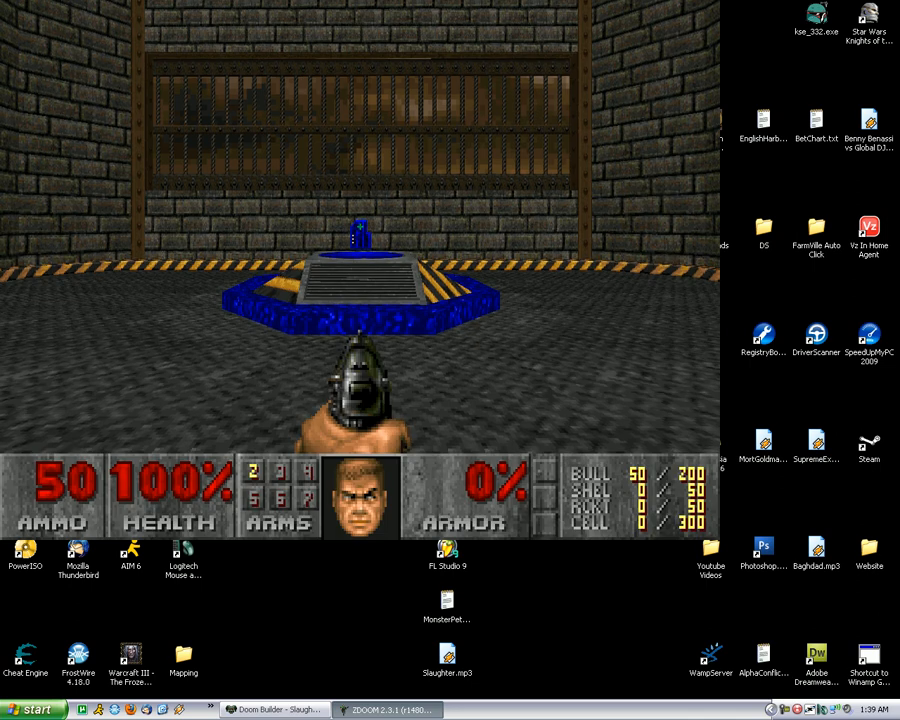
Collect the blue keycard from the octagonal platform and back away to view the platform from the hall's north side
{"action": "key", "text": "Up"}
{"action": "key", "text": "Right"}
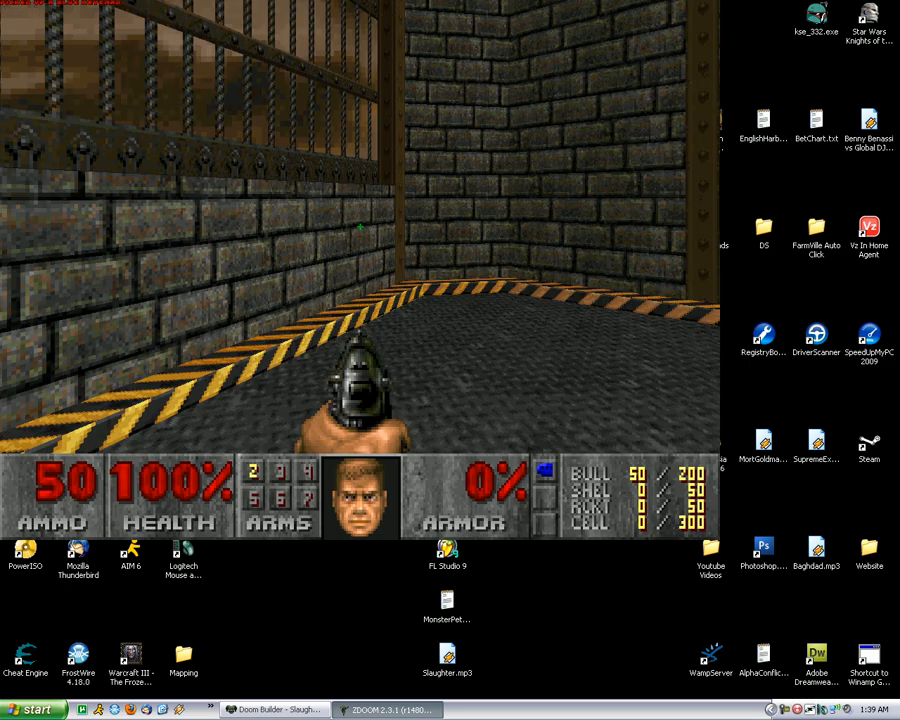
{"action": "key", "text": "Left"}
{"action": "key", "text": "Left"}
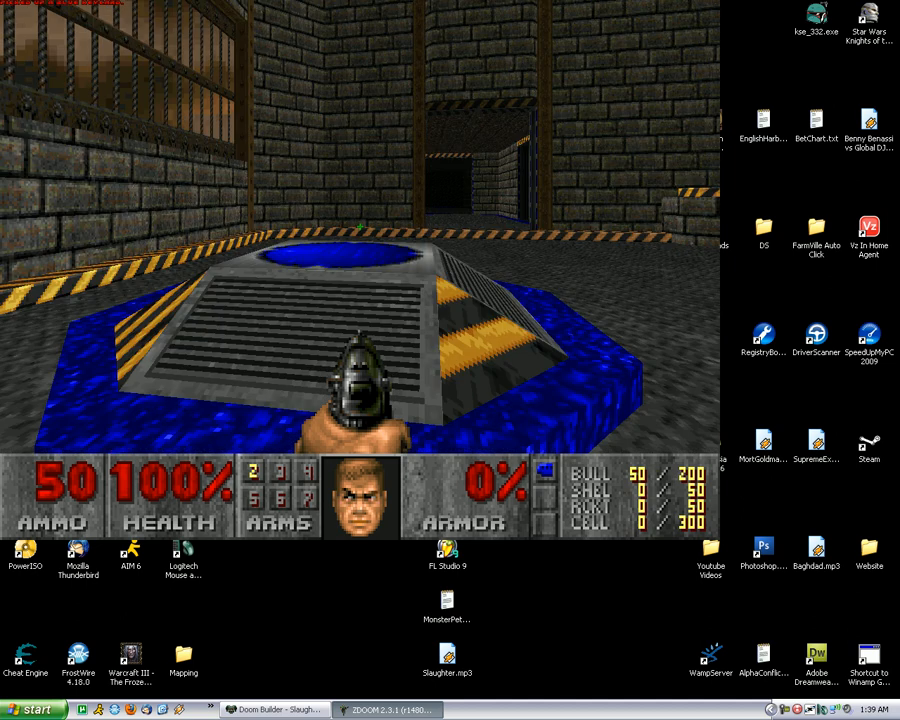
{"action": "key", "text": "Down"}
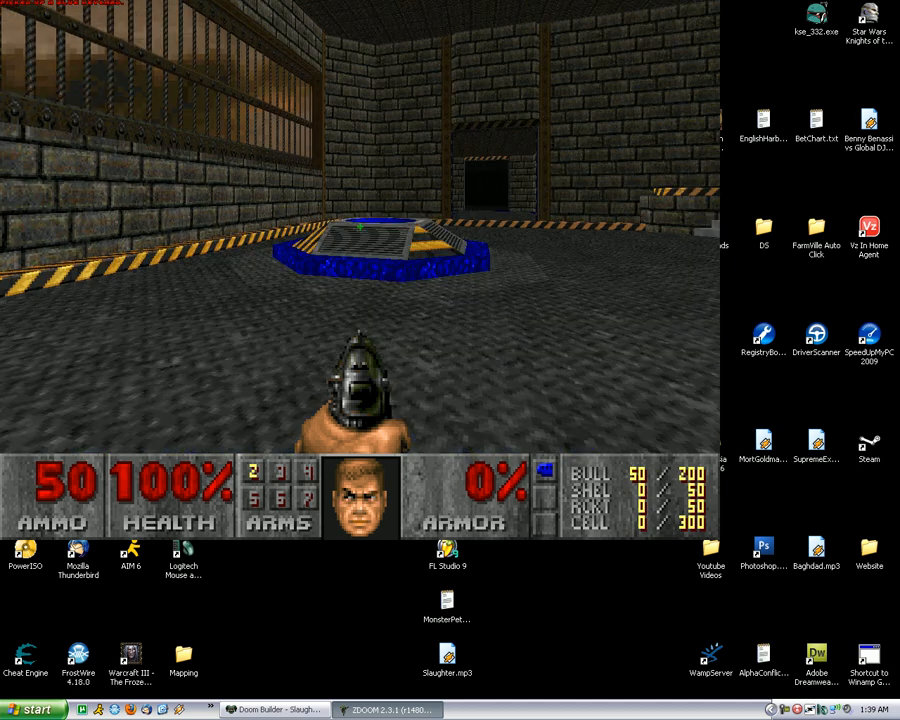
Turn from the platform towards the hall's west side and examine the stairs, the pillar and the switch by the demon-face banner
{"action": "key", "text": "Right"}
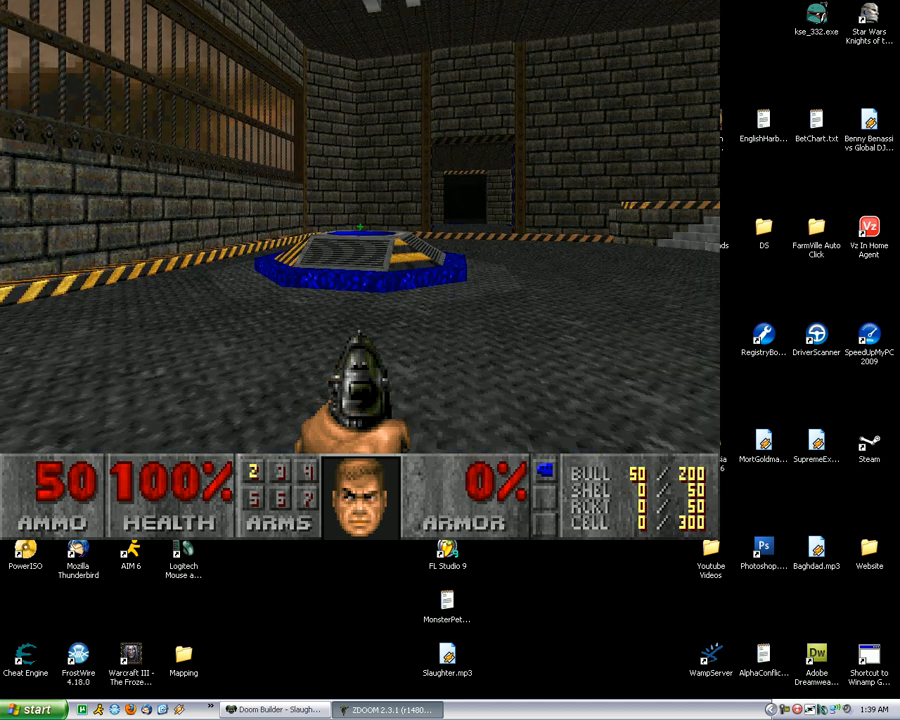
{"action": "key", "text": "Right"}
{"action": "key", "text": "Right"}
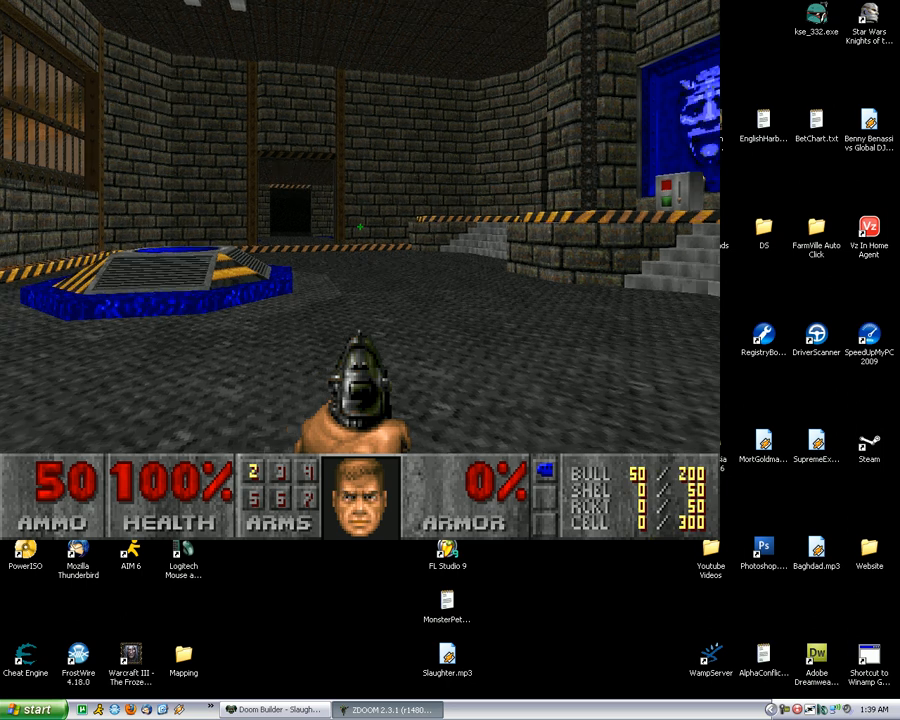
{"action": "key", "text": "Right"}
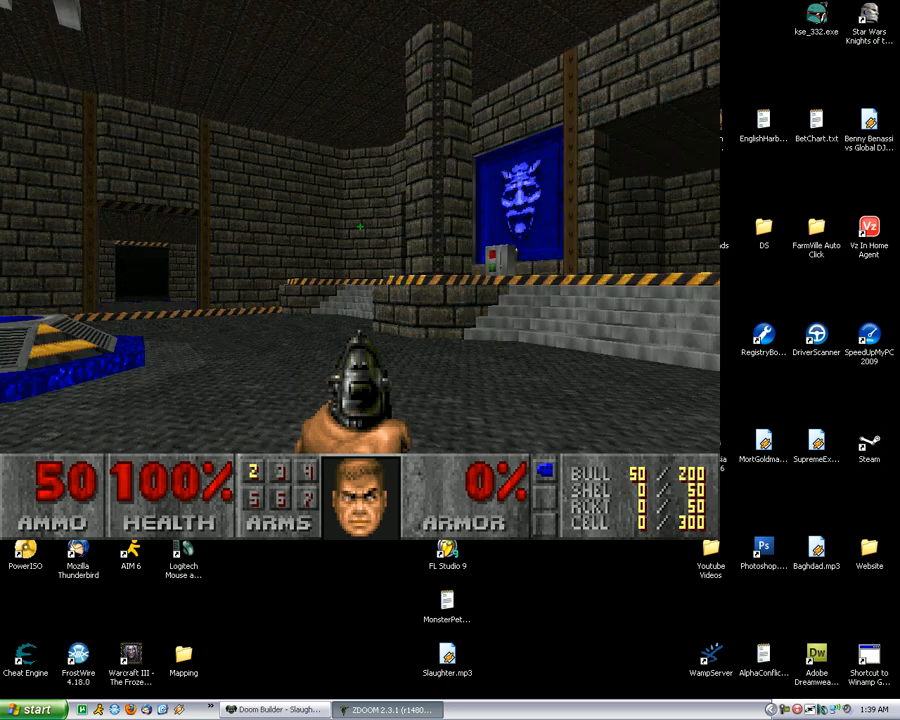
{"action": "key", "text": "Right"}
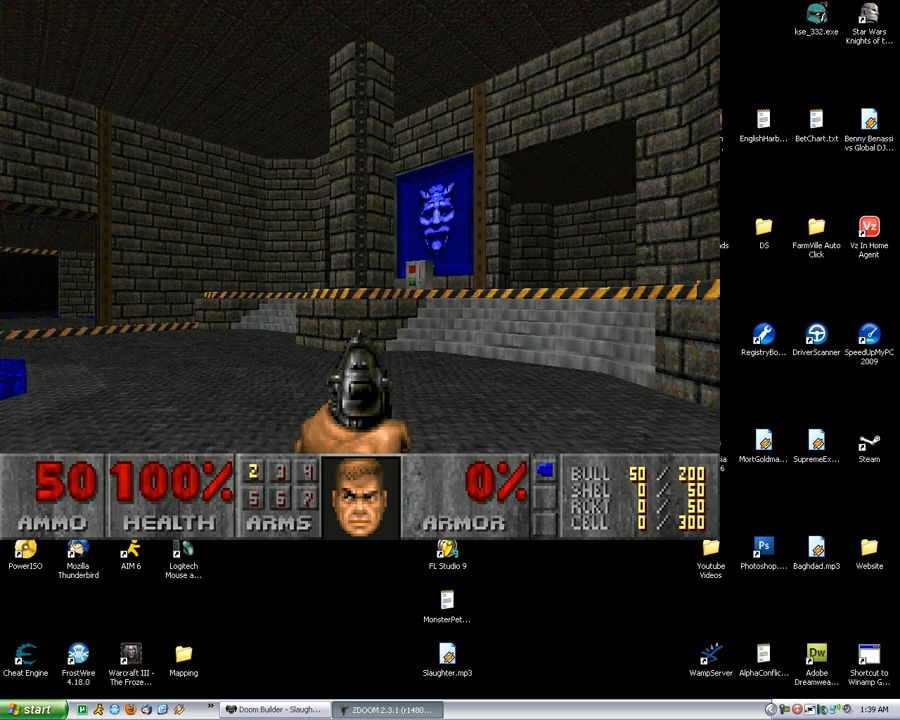
{"action": "key", "text": "Up"}
{"action": "key", "text": "Right"}
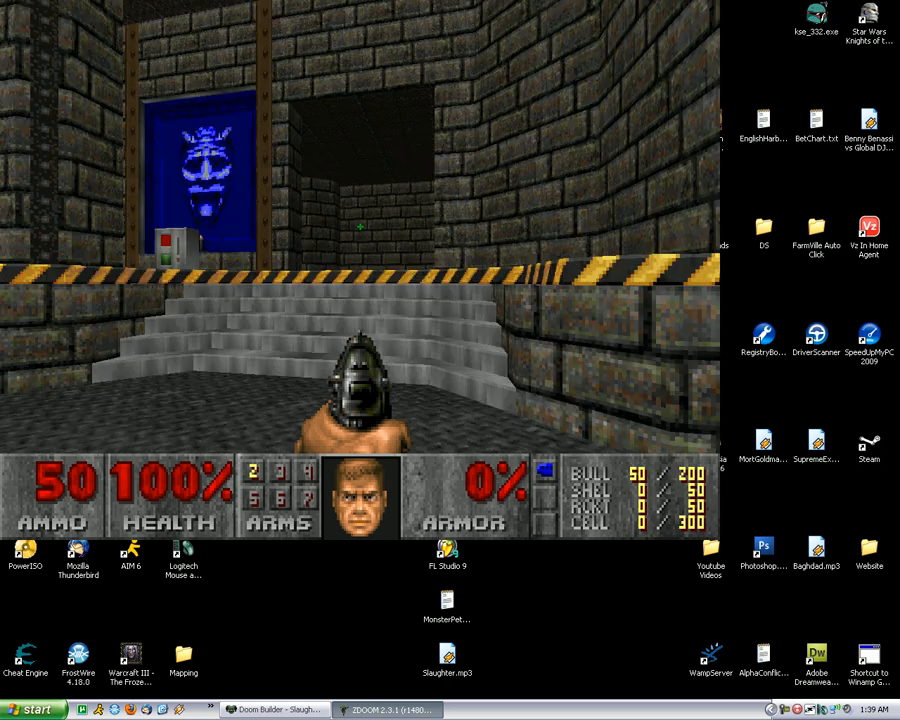
Walk up the stairs and through the dark western passage into the room with the weapon display, and quit the test game
{"action": "key", "text": "Up"}
{"action": "key", "text": "Right"}
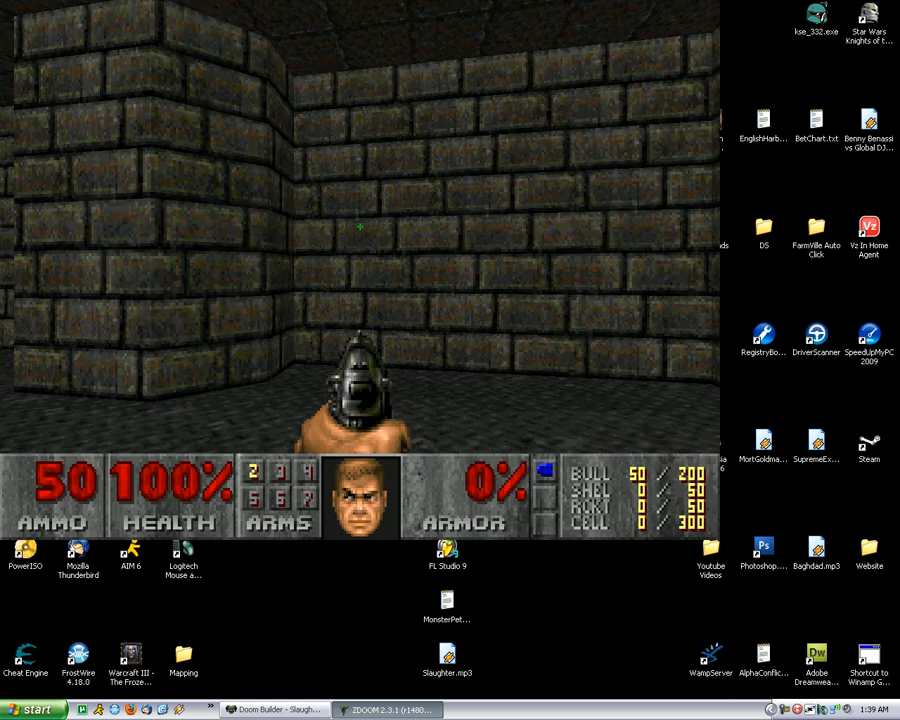
{"action": "key", "text": "Left"}
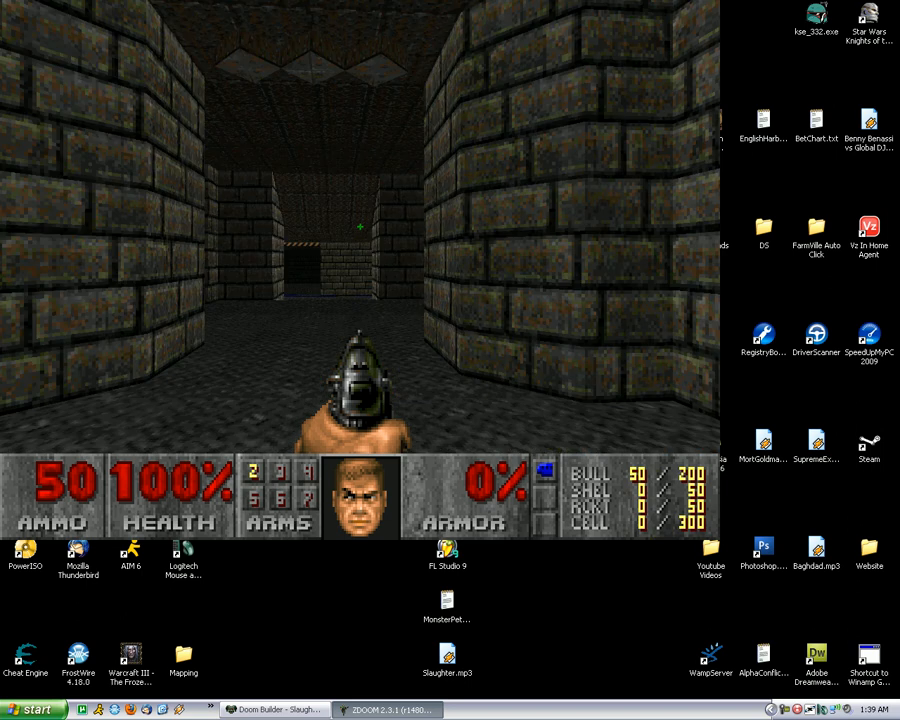
{"action": "key", "text": "Up"}
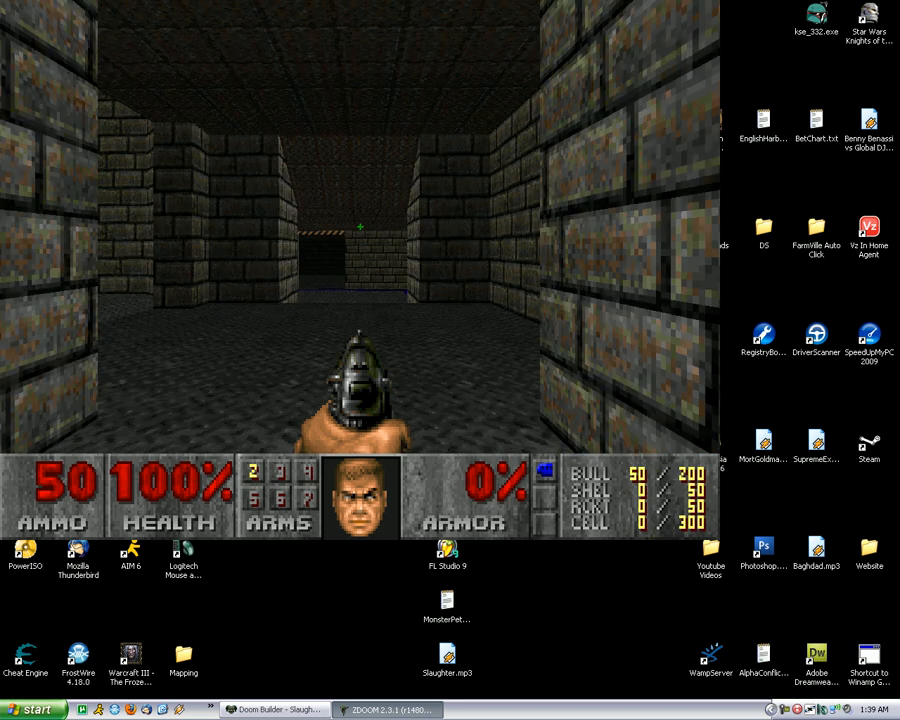
{"action": "key", "text": "Up"}
{"action": "key", "text": "Up"}
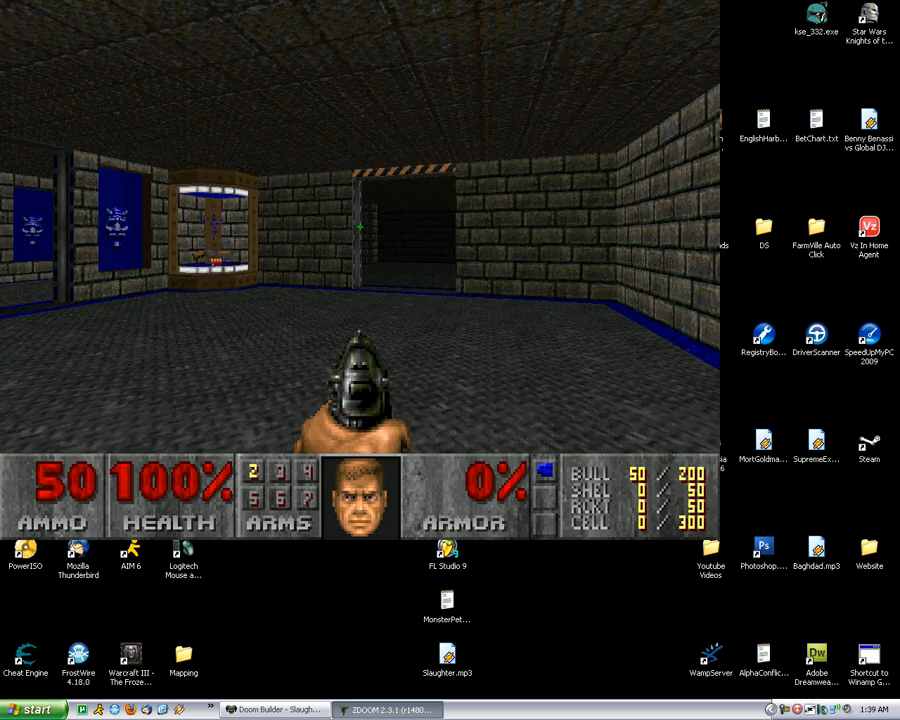
{"action": "key", "text": "Up"}
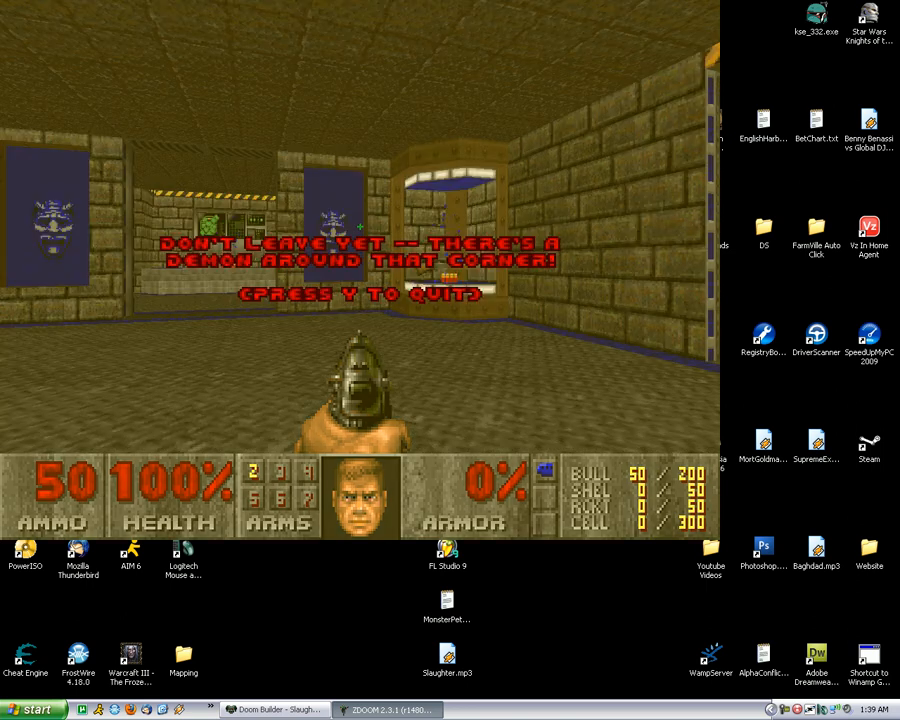
{"action": "key", "text": "y"}
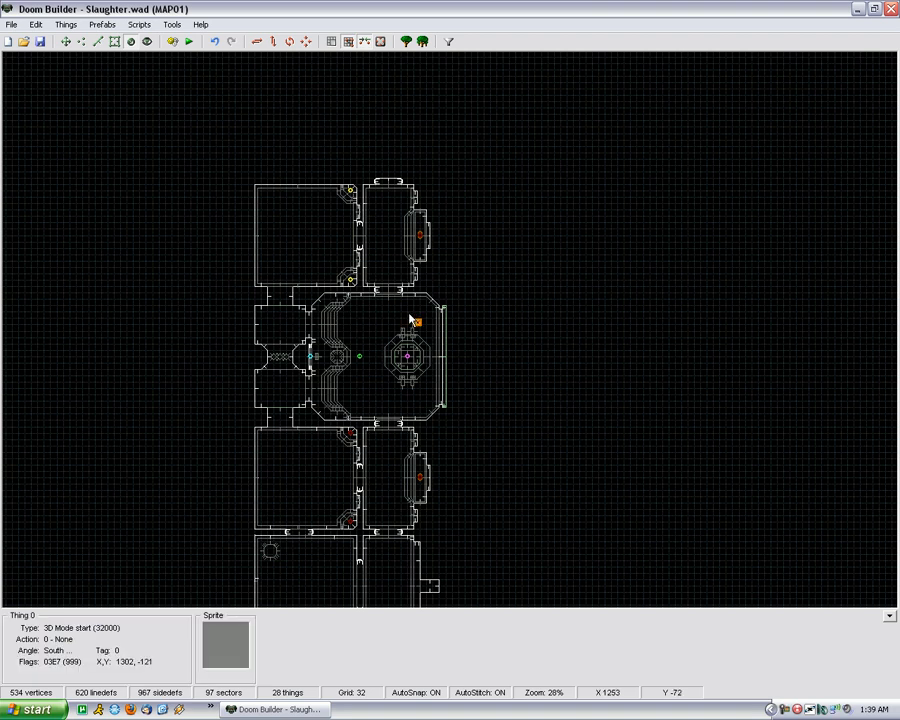
Switch to sectors mode and select all sectors of the map
{"action": "scroll", "coordinate": [376, 322], "scroll_direction": "down", "scroll_amount": 2}
{"action": "scroll", "coordinate": [269, 361], "scroll_direction": "up", "scroll_amount": 3}
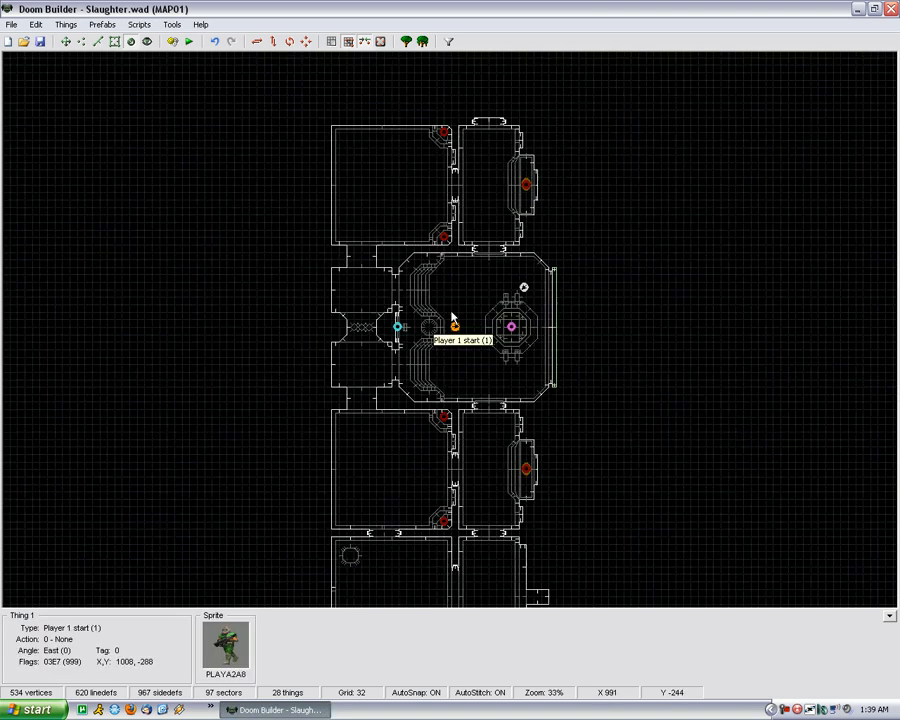
{"action": "scroll", "coordinate": [300, 270], "scroll_direction": "down", "scroll_amount": 2}
{"action": "left_click", "coordinate": [114, 41]}
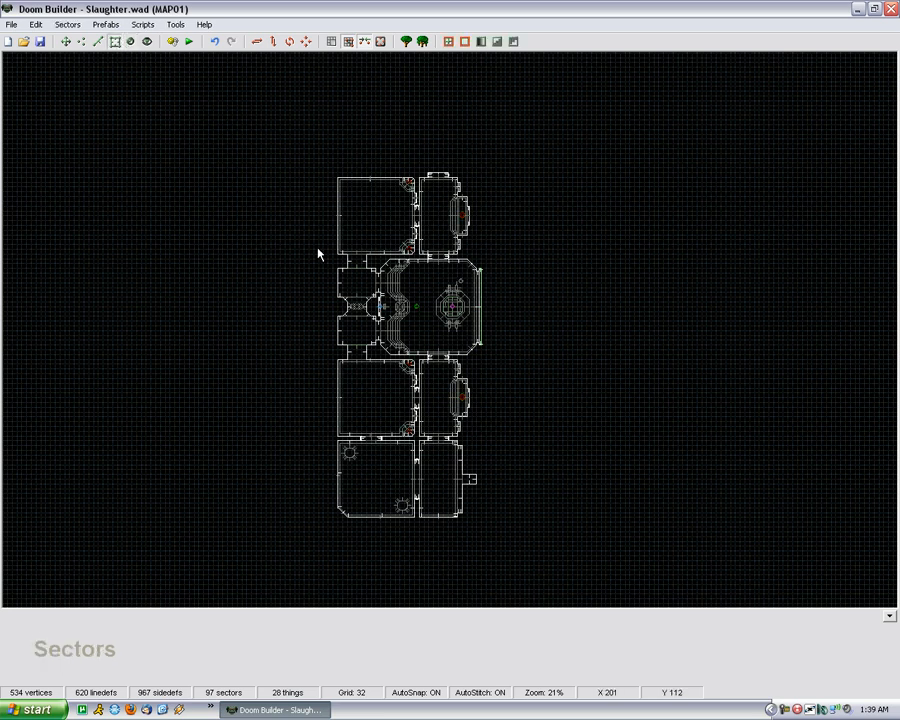
{"action": "left_click_drag", "start_coordinate": [273, 130], "coordinate": [576, 544]}
Duplicate the selected sectors with copy and paste, and mirror the pasted copy horizontally
{"action": "scroll", "coordinate": [400, 350], "scroll_direction": "down", "scroll_amount": 2}
{"action": "scroll", "coordinate": [416, 210], "scroll_direction": "up", "scroll_amount": 3}
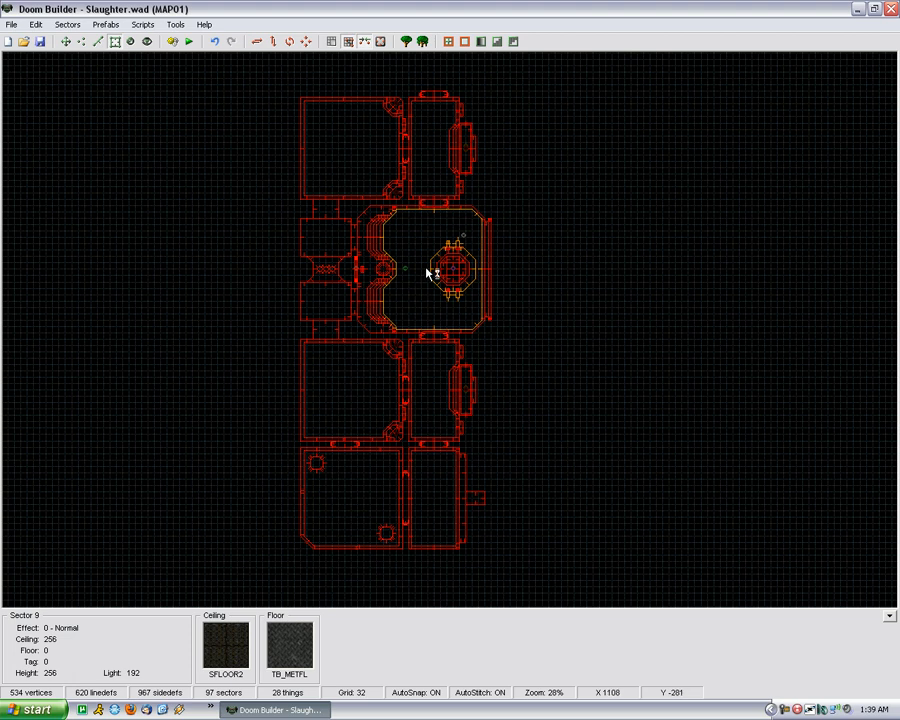
{"action": "left_click", "coordinate": [199, 229]}
{"action": "scroll", "coordinate": [546, 263], "scroll_direction": "down", "scroll_amount": 1}
{"action": "scroll", "coordinate": [265, 240], "scroll_direction": "down", "scroll_amount": 2}
{"action": "key", "text": "ctrl+v"}
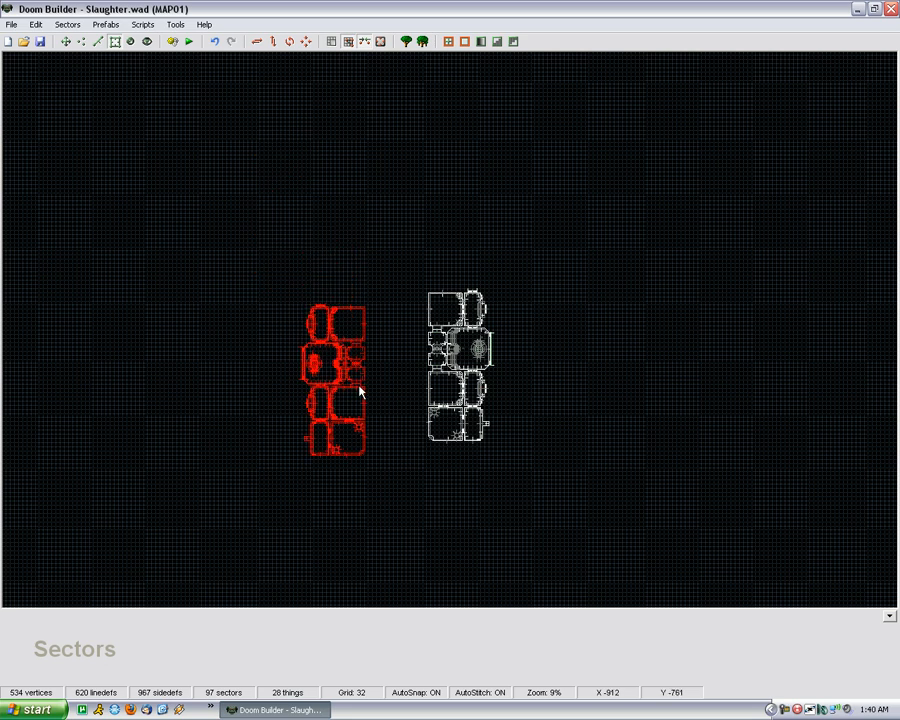
Flip the pasted copy vertically and place it to the west of the original layout
{"action": "key", "text": "Up"}
{"action": "key", "text": "Up"}
{"action": "key", "text": "Up"}
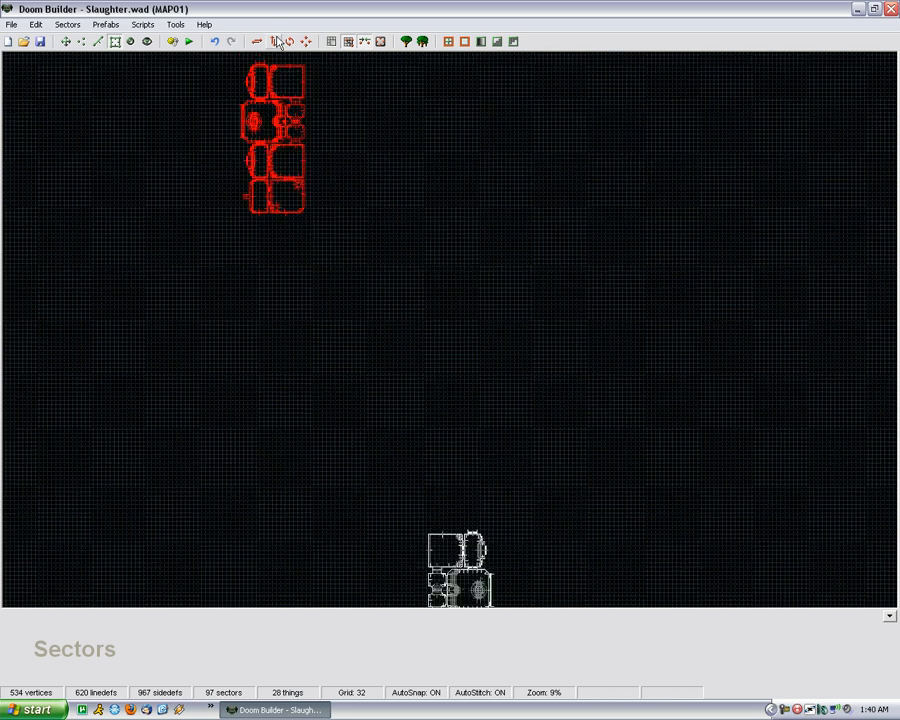
{"action": "key", "text": "Down"}
{"action": "key", "text": "Down"}
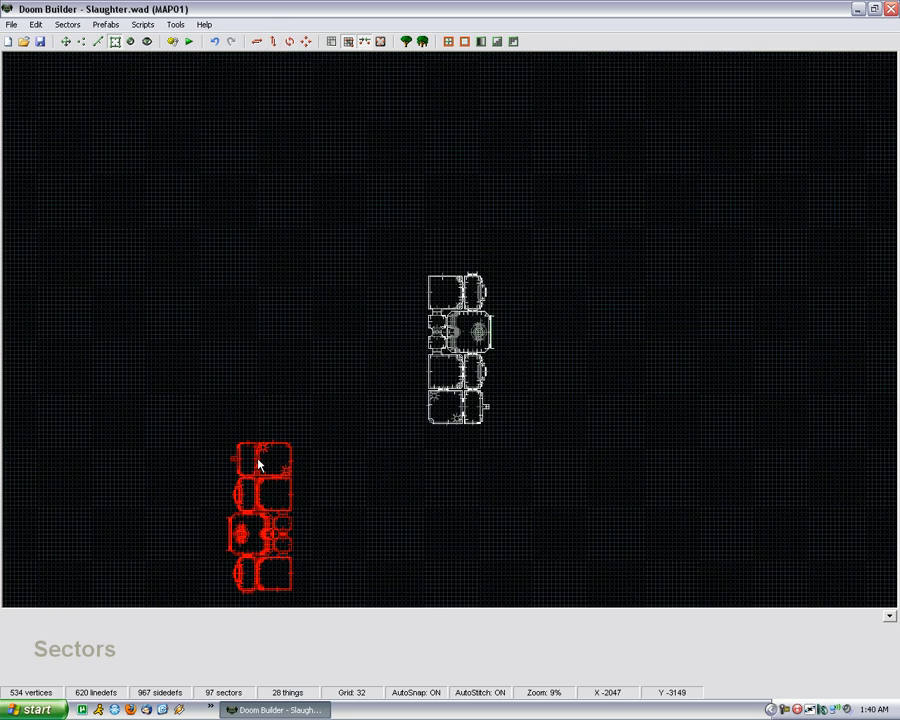
{"action": "scroll", "coordinate": [250, 360], "scroll_direction": "up", "scroll_amount": 1}
{"action": "left_click", "coordinate": [296, 360]}
{"action": "scroll", "coordinate": [294, 358], "scroll_direction": "up", "scroll_amount": 2}
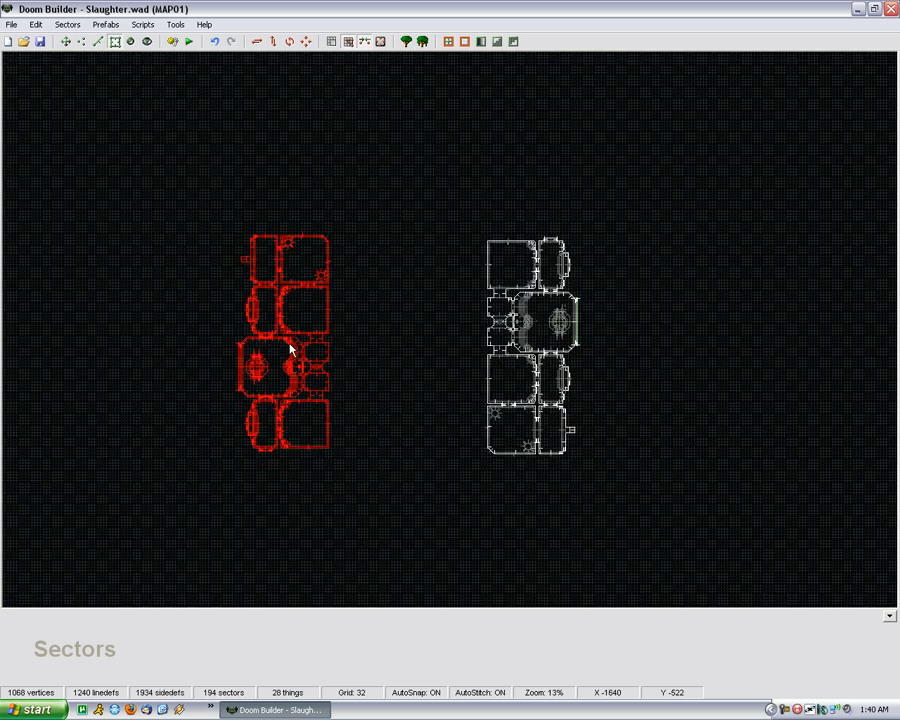
Move the mirrored copy east, closer to the original, with its north and south edges level with the original's
{"action": "left_click_drag", "start_coordinate": [288, 355], "coordinate": [331, 352]}
{"action": "scroll", "coordinate": [449, 400], "scroll_direction": "up", "scroll_amount": 3}
{"action": "scroll", "coordinate": [434, 488], "scroll_direction": "up", "scroll_amount": 1}
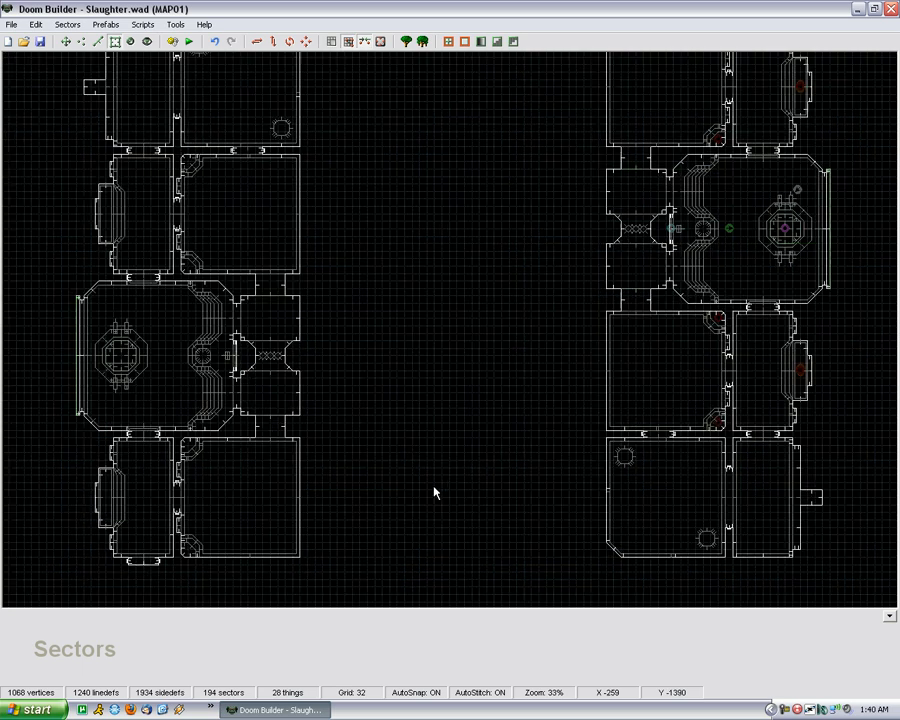
Reselect the mirrored copy, check its alignment, shift it slightly west at the same height, and clear the selection
{"action": "left_click_drag", "start_coordinate": [352, 598], "coordinate": [265, 253]}
{"action": "scroll", "coordinate": [692, 281], "scroll_direction": "up", "scroll_amount": 1}
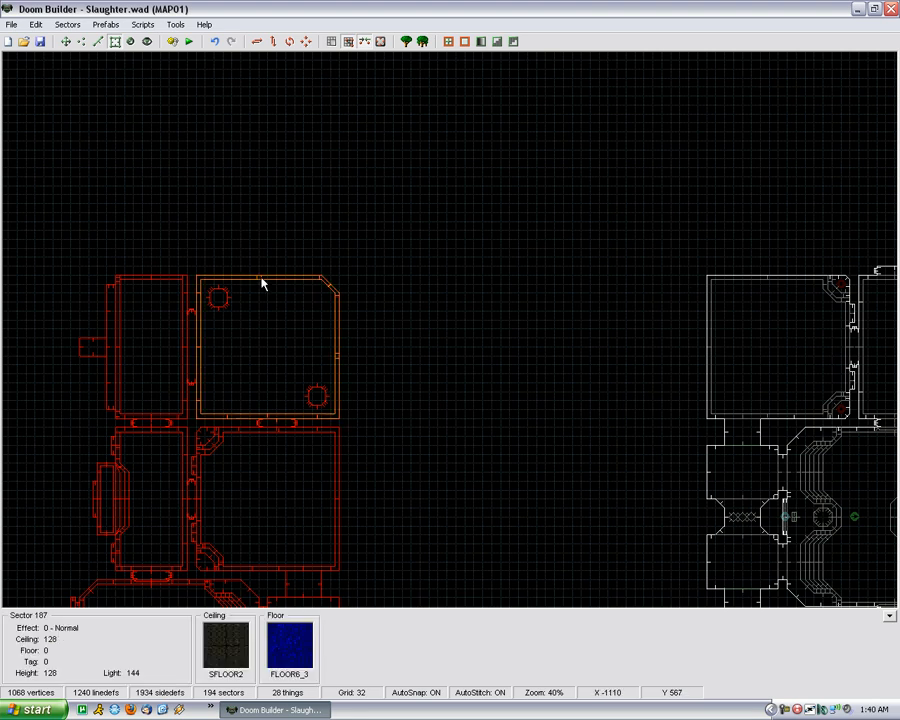
{"action": "scroll", "coordinate": [266, 284], "scroll_direction": "up", "scroll_amount": 8}
{"action": "scroll", "coordinate": [309, 251], "scroll_direction": "down", "scroll_amount": 12}
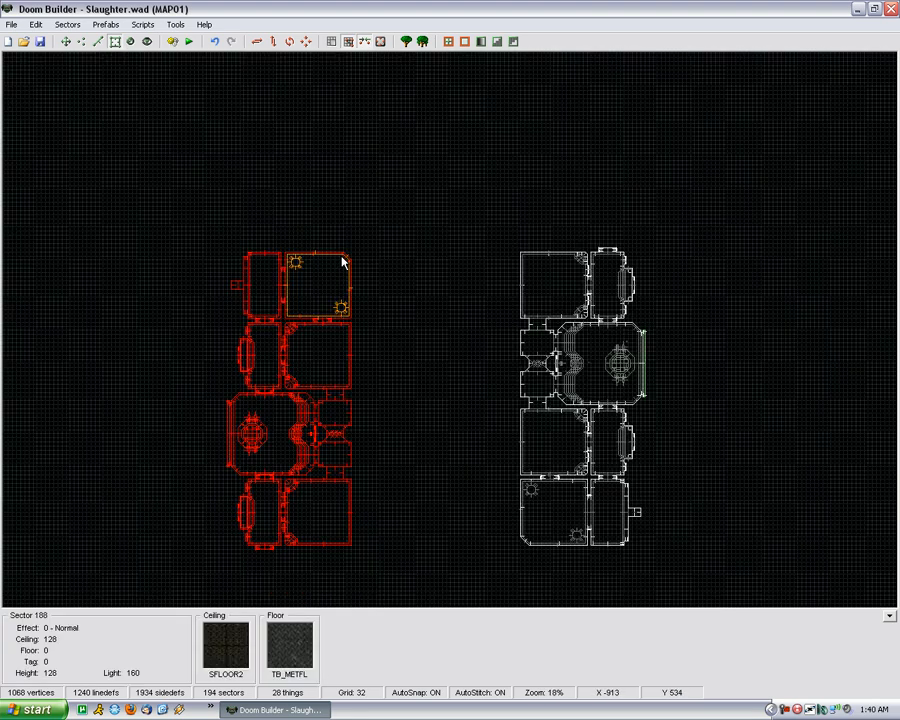
{"action": "left_click", "coordinate": [419, 383]}
{"action": "left_click_drag", "start_coordinate": [178, 232], "coordinate": [441, 640]}
{"action": "right_click_drag", "start_coordinate": [285, 312], "coordinate": [273, 311]}
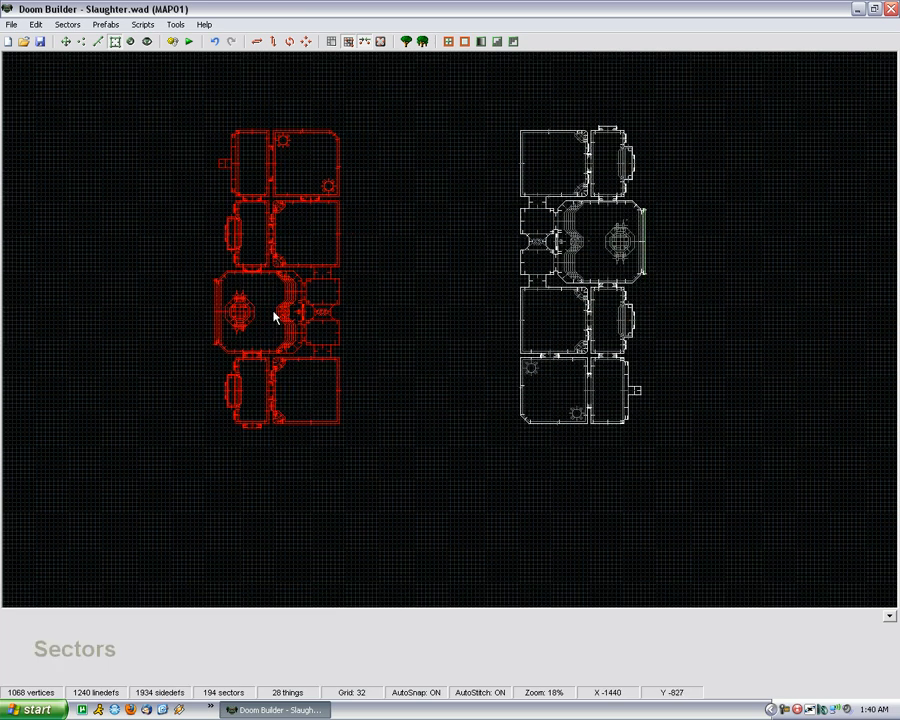
{"action": "left_click", "coordinate": [424, 314]}
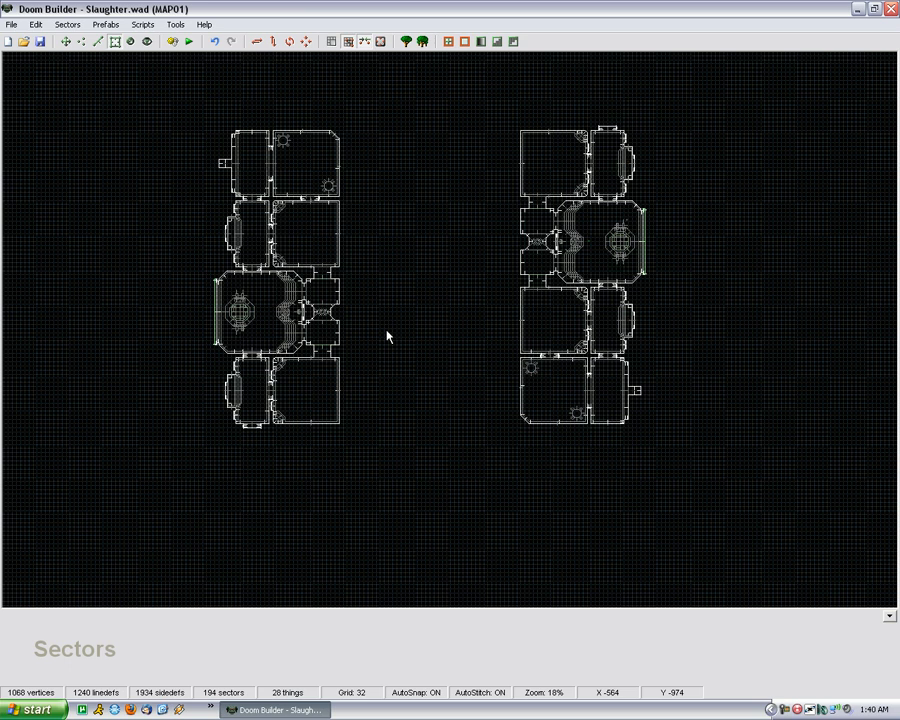
Walk through the original base in 3D mode, examining the blue keycard hall and its adjoining rooms, and return to the 2D map
{"action": "key", "text": "w"}
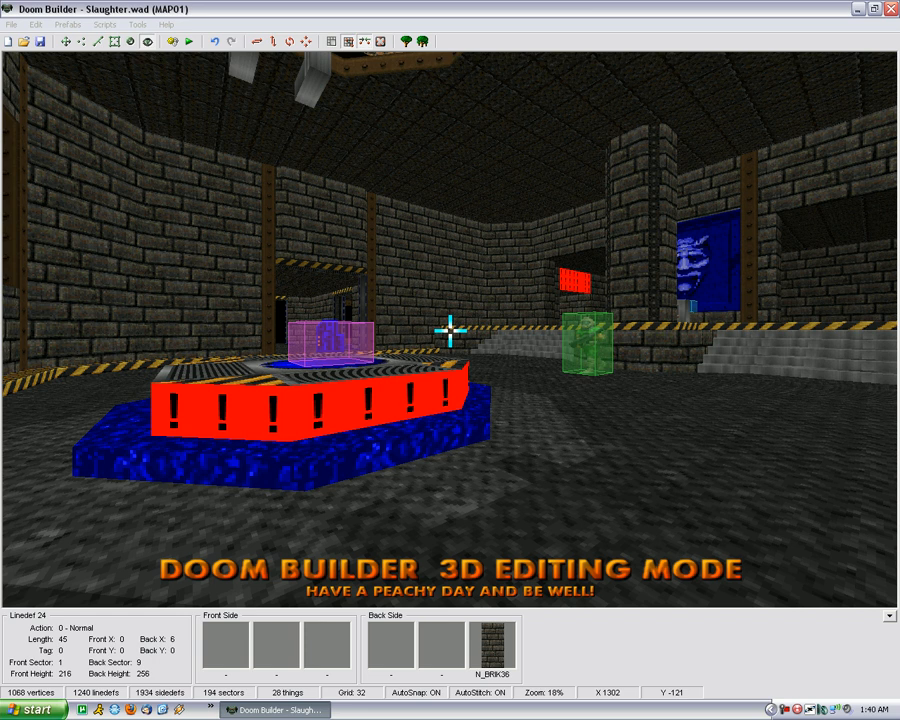
{"action": "key", "text": "w"}
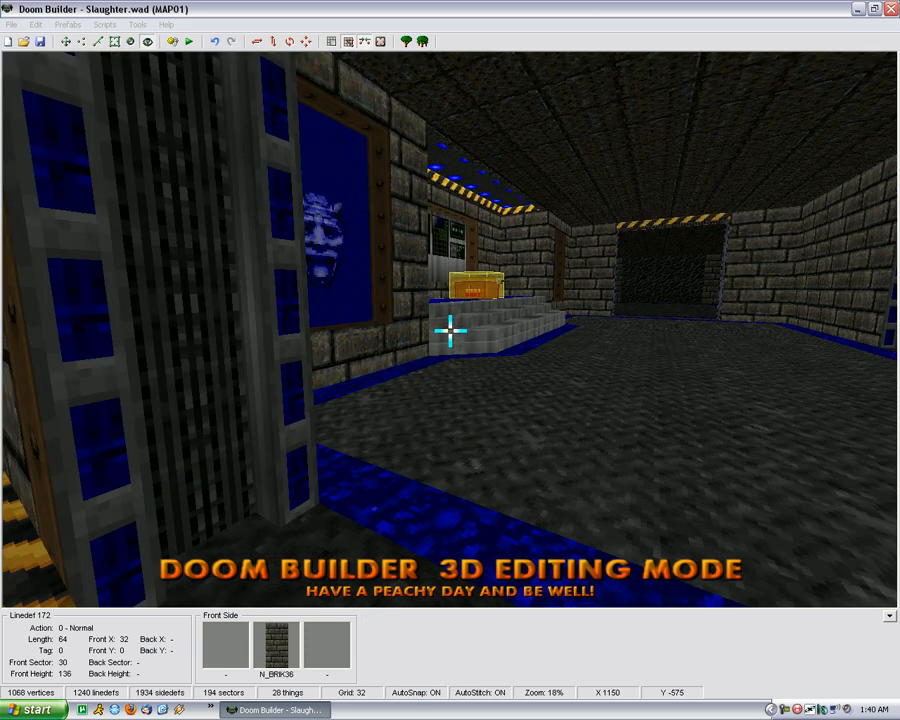
{"action": "key", "text": "w"}
{"action": "key", "text": "w"}
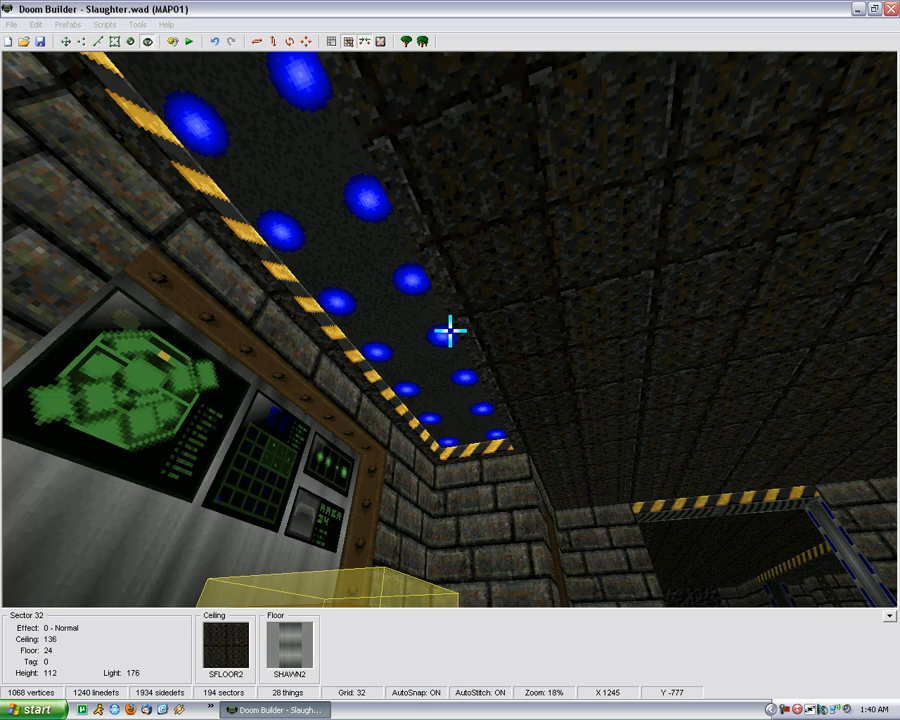
{"action": "key", "text": "w"}
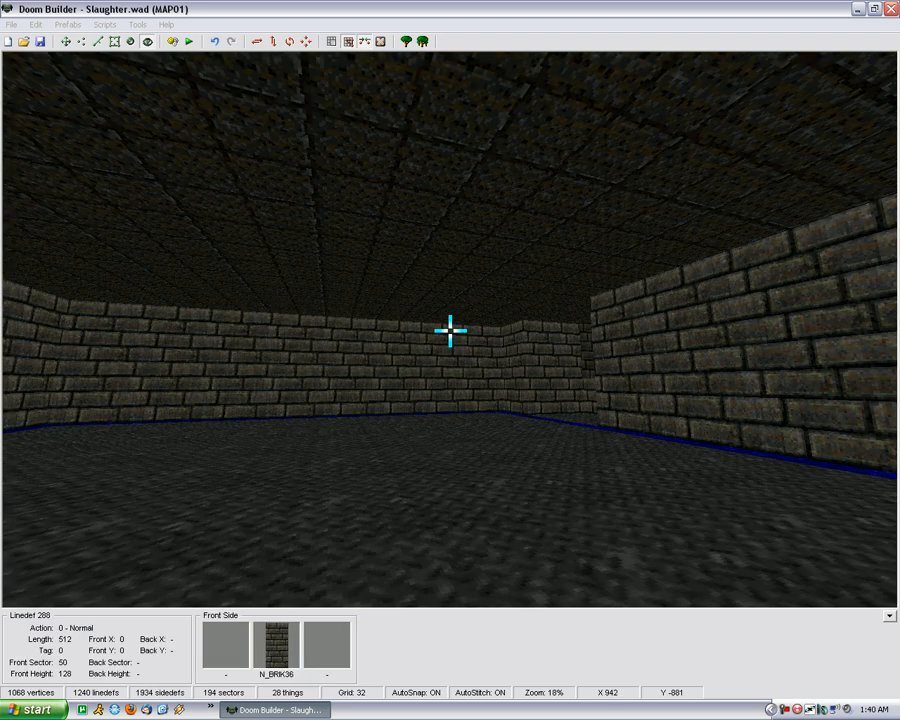
{"action": "key", "text": "w"}
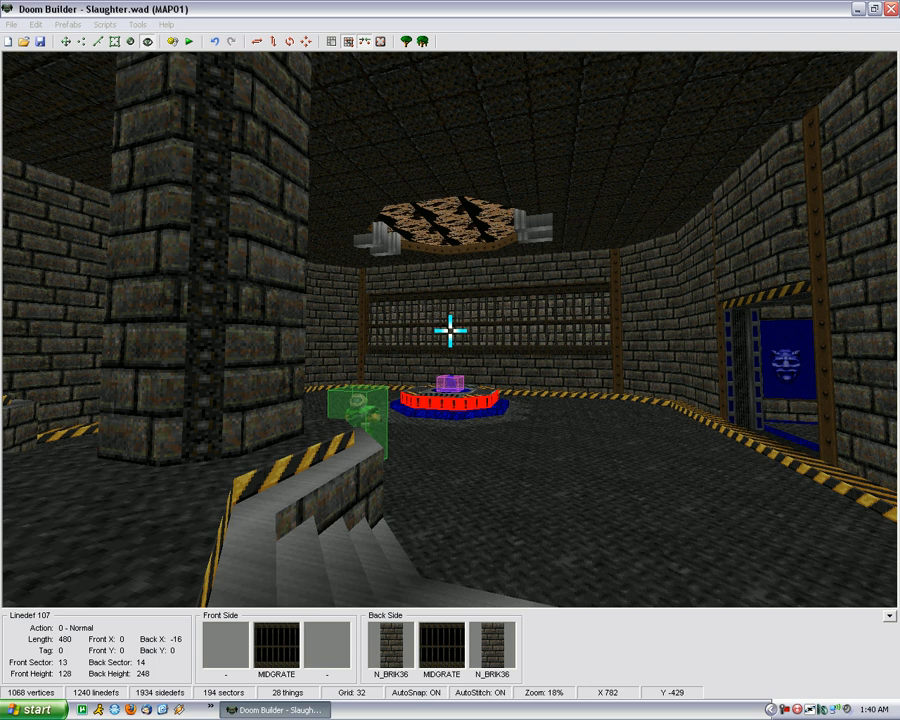
{"action": "key", "text": "w"}
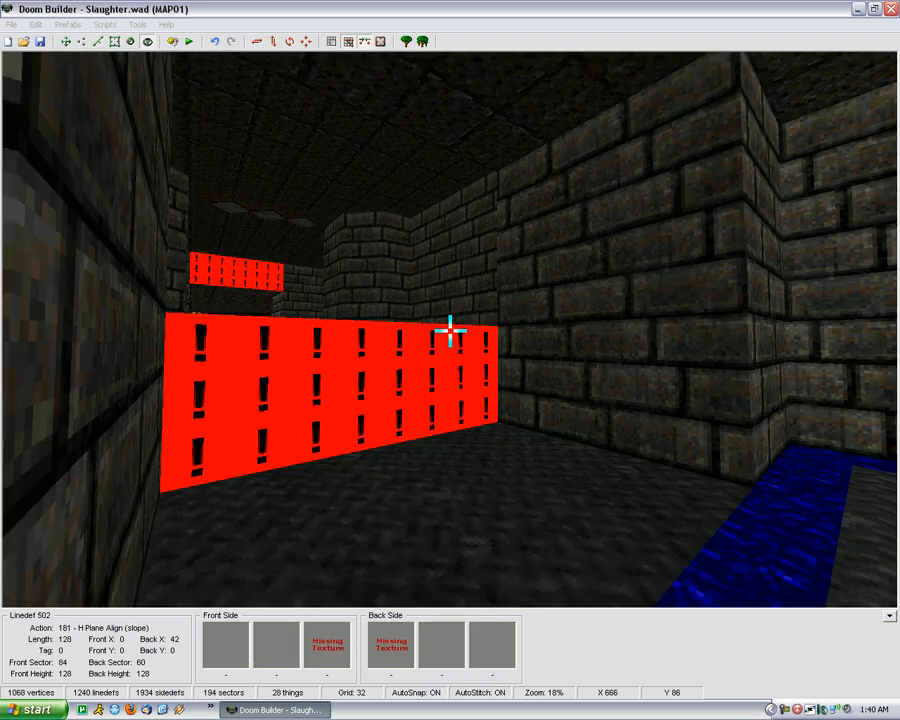
{"action": "key", "text": "w"}
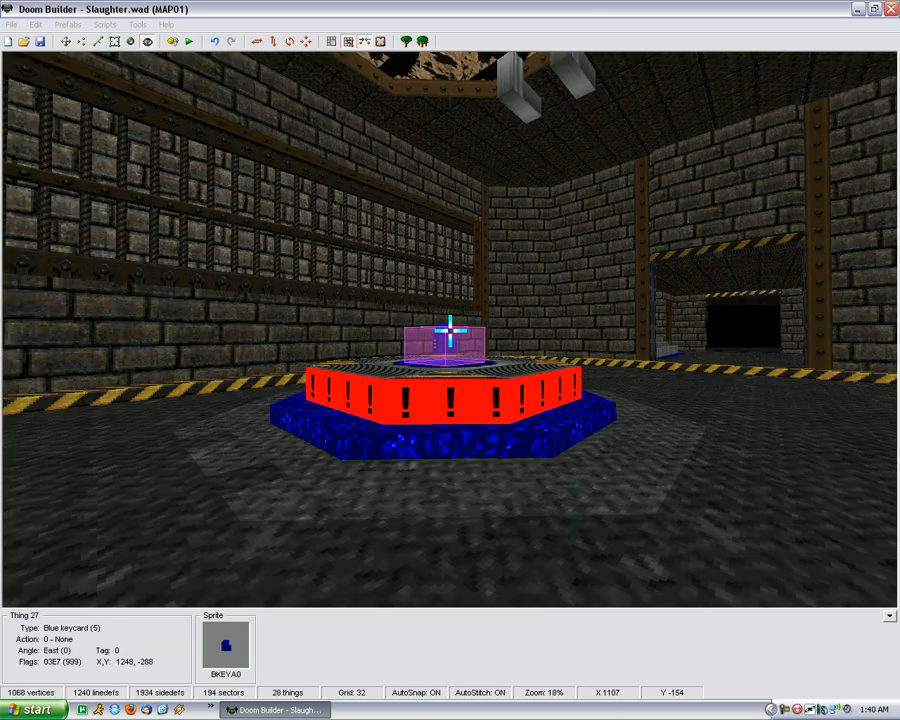
{"action": "key", "text": "Escape"}
{"action": "scroll", "coordinate": [444, 262], "scroll_direction": "down", "scroll_amount": 1}
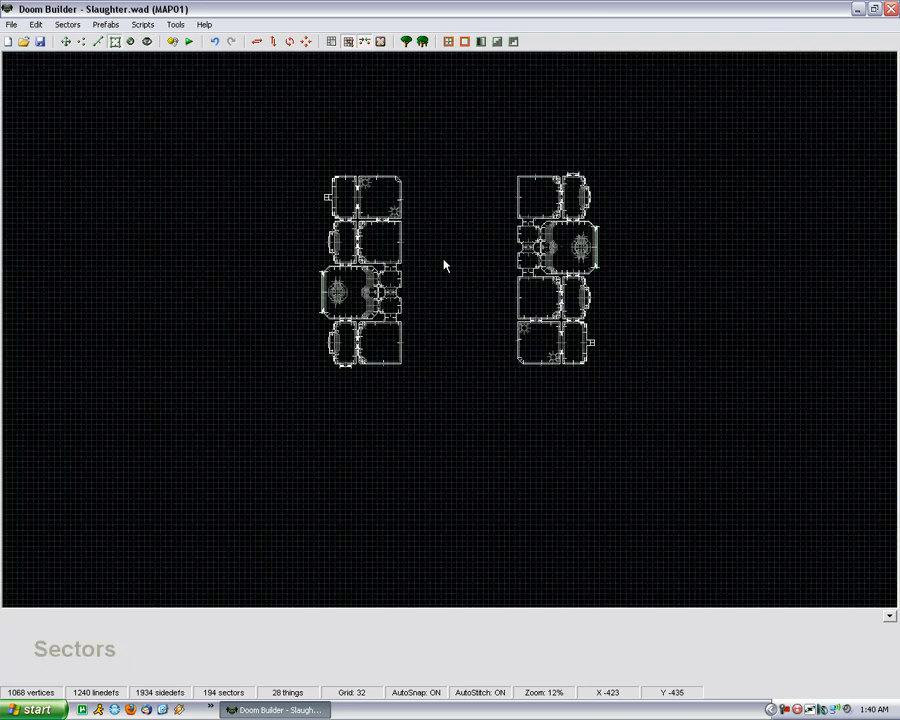
{"action": "scroll", "coordinate": [444, 262], "scroll_direction": "up", "scroll_amount": 2}
{"action": "scroll", "coordinate": [632, 190], "scroll_direction": "up", "scroll_amount": 2}
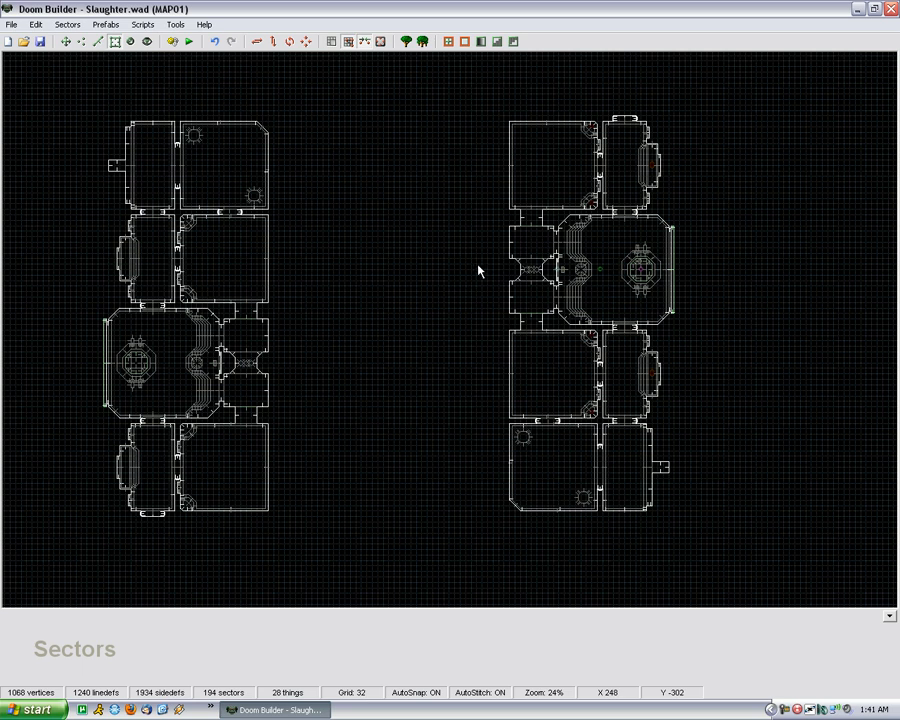
{"action": "left_click_drag", "start_coordinate": [480, 103], "coordinate": [723, 518]}
{"action": "left_click", "coordinate": [700, 494]}
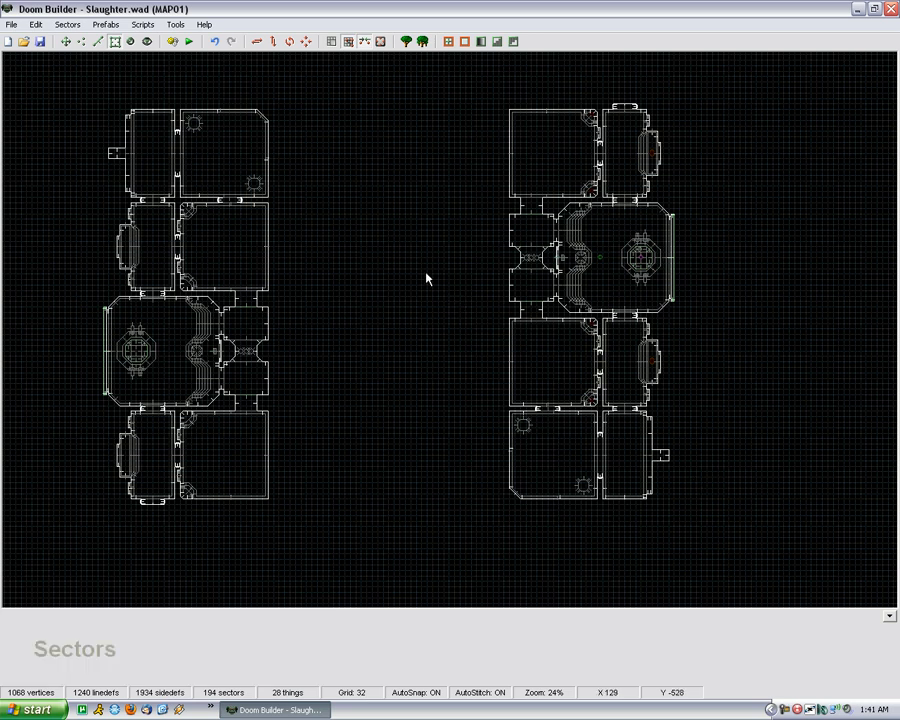
{"action": "left_click_drag", "start_coordinate": [272, 112], "coordinate": [502, 514]}
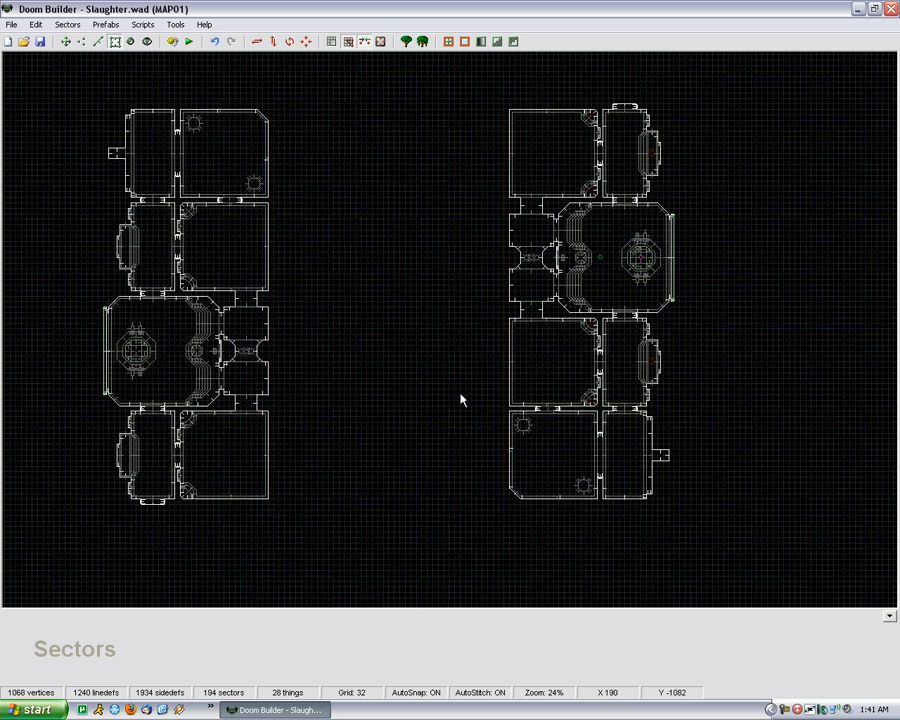